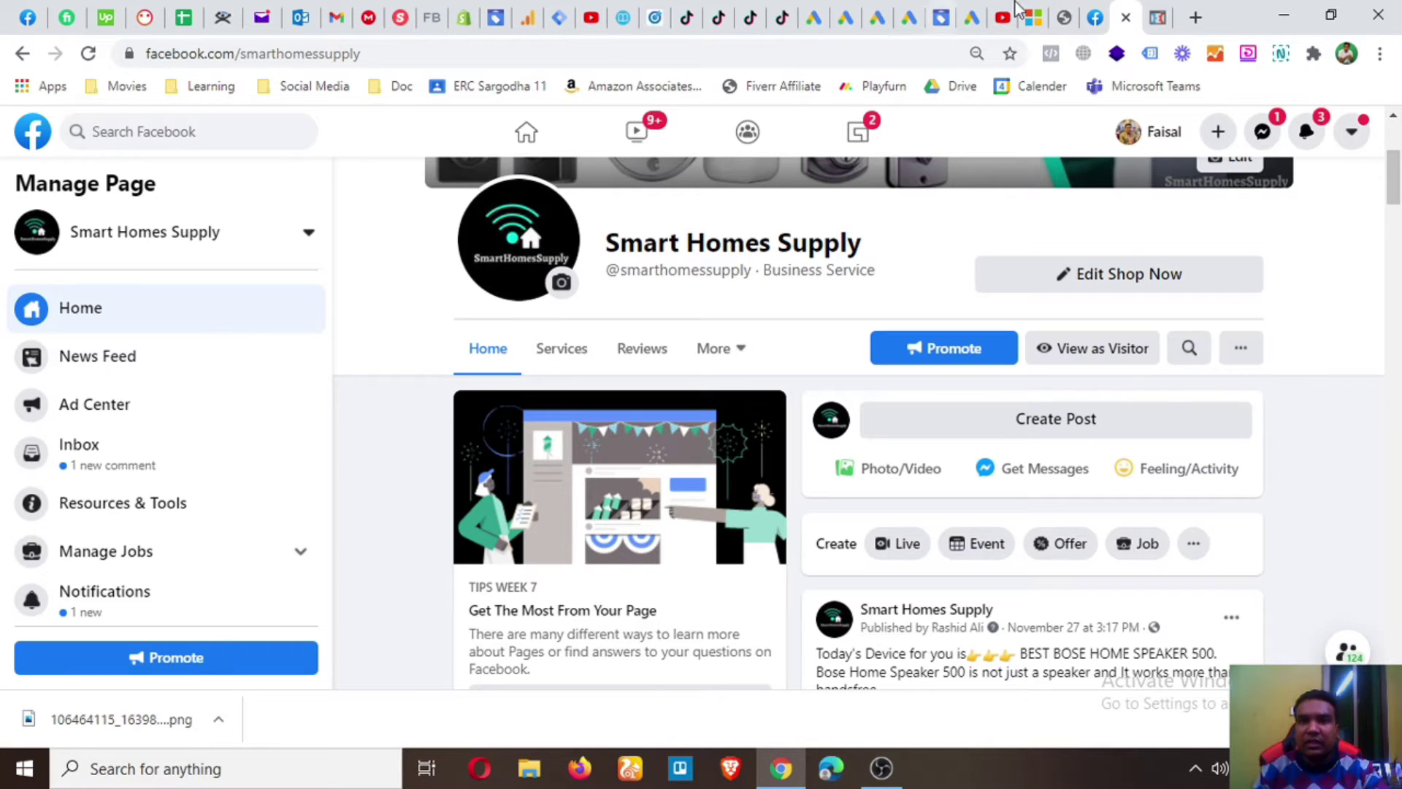
left_click(1105, 13)
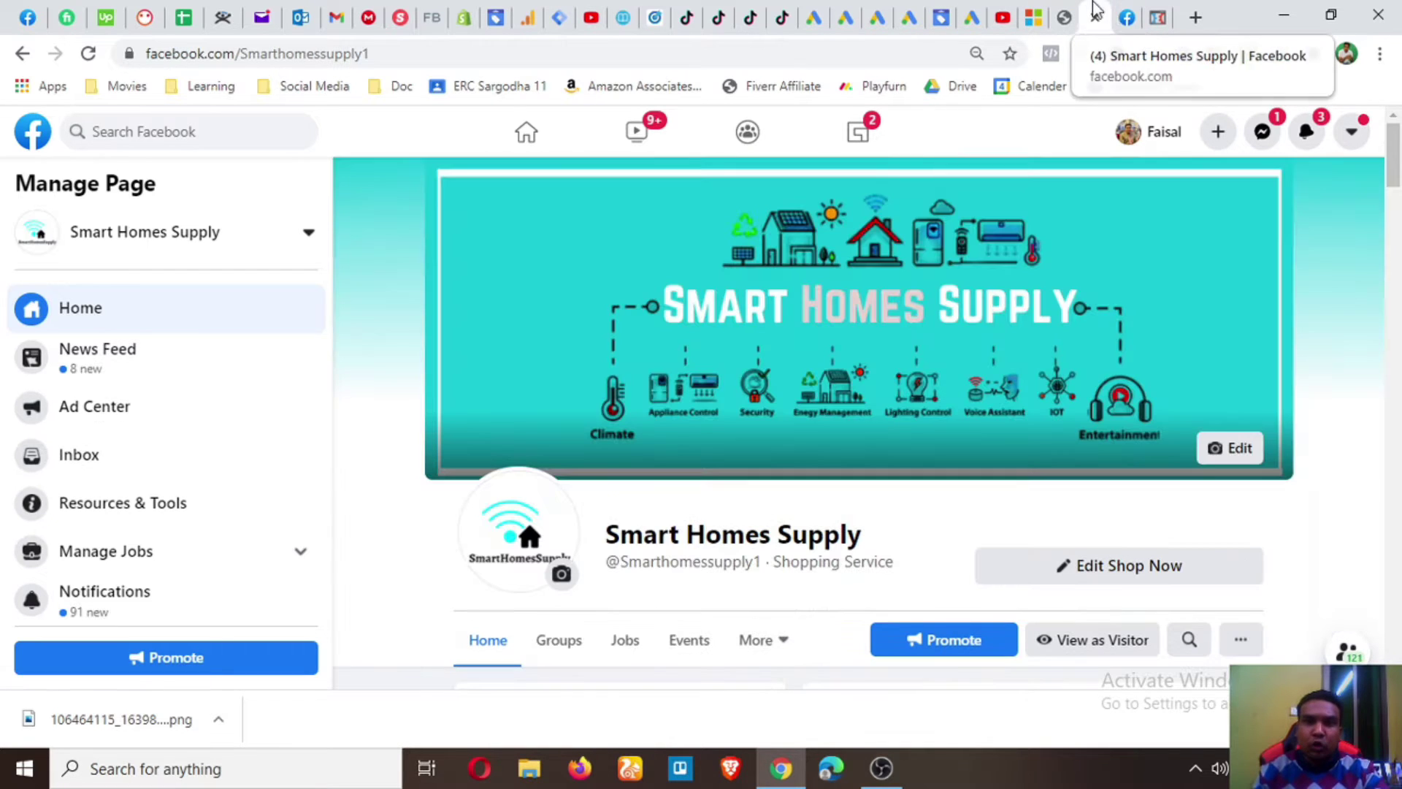
left_click(1128, 14)
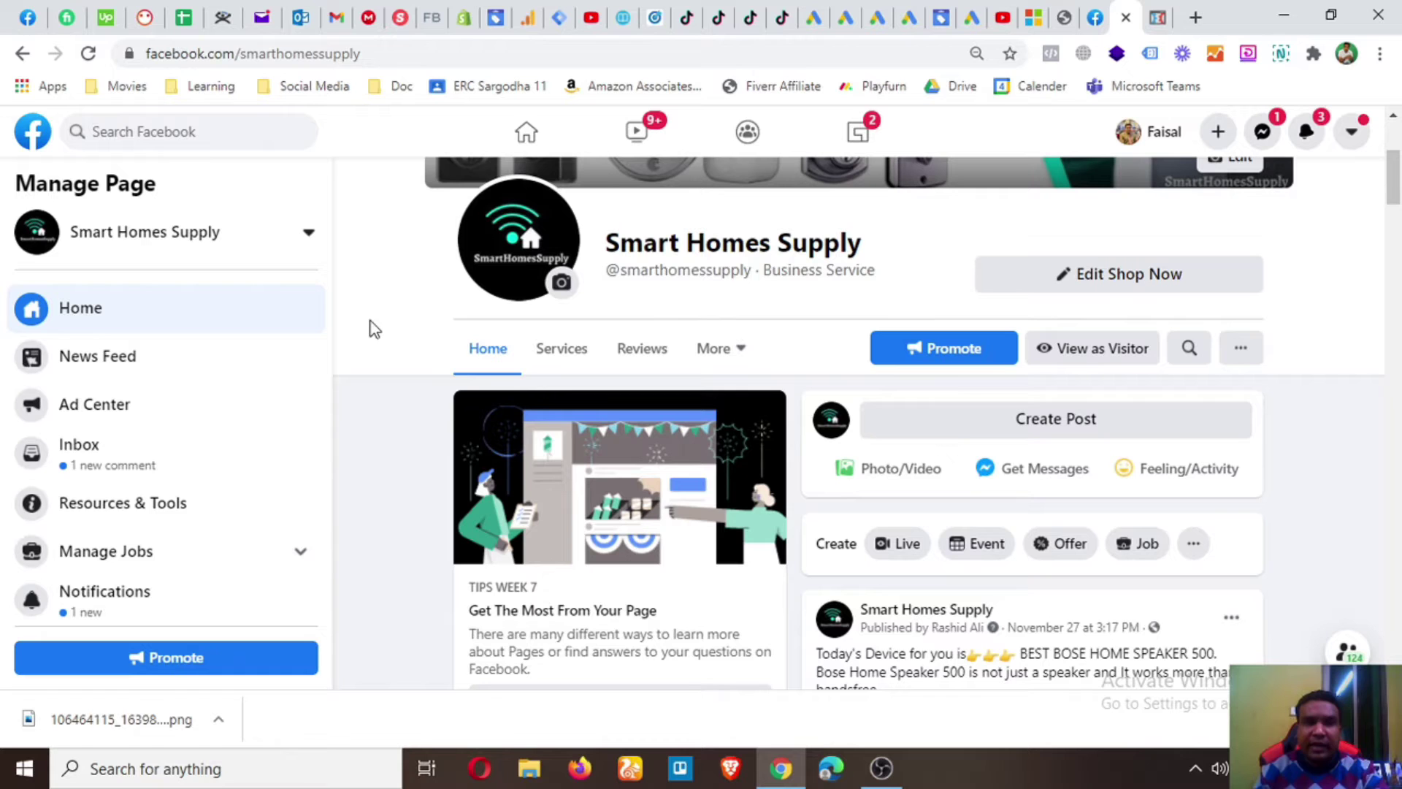
left_click_drag(767, 270, 877, 272)
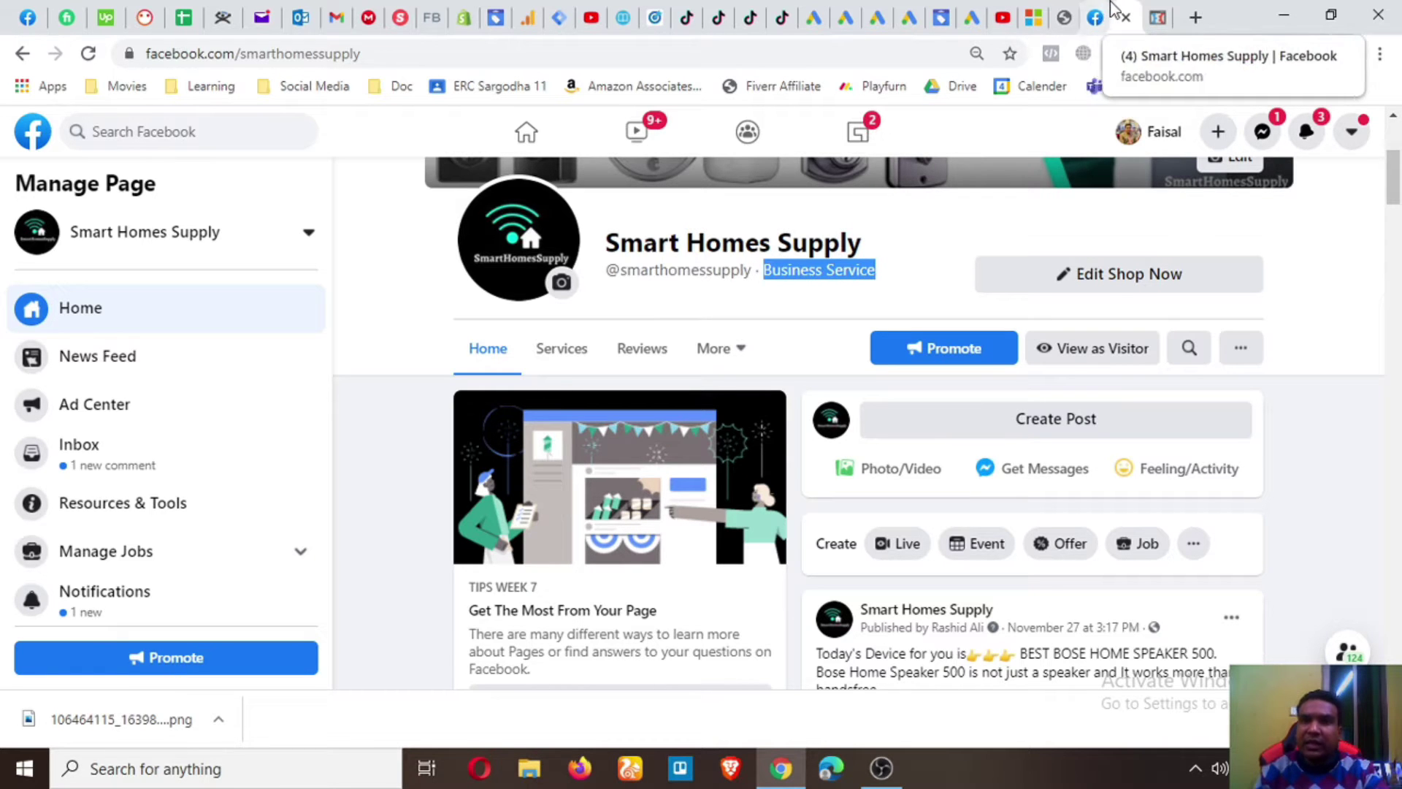
left_click(1096, 18)
scroll(855, 417, "down", 3)
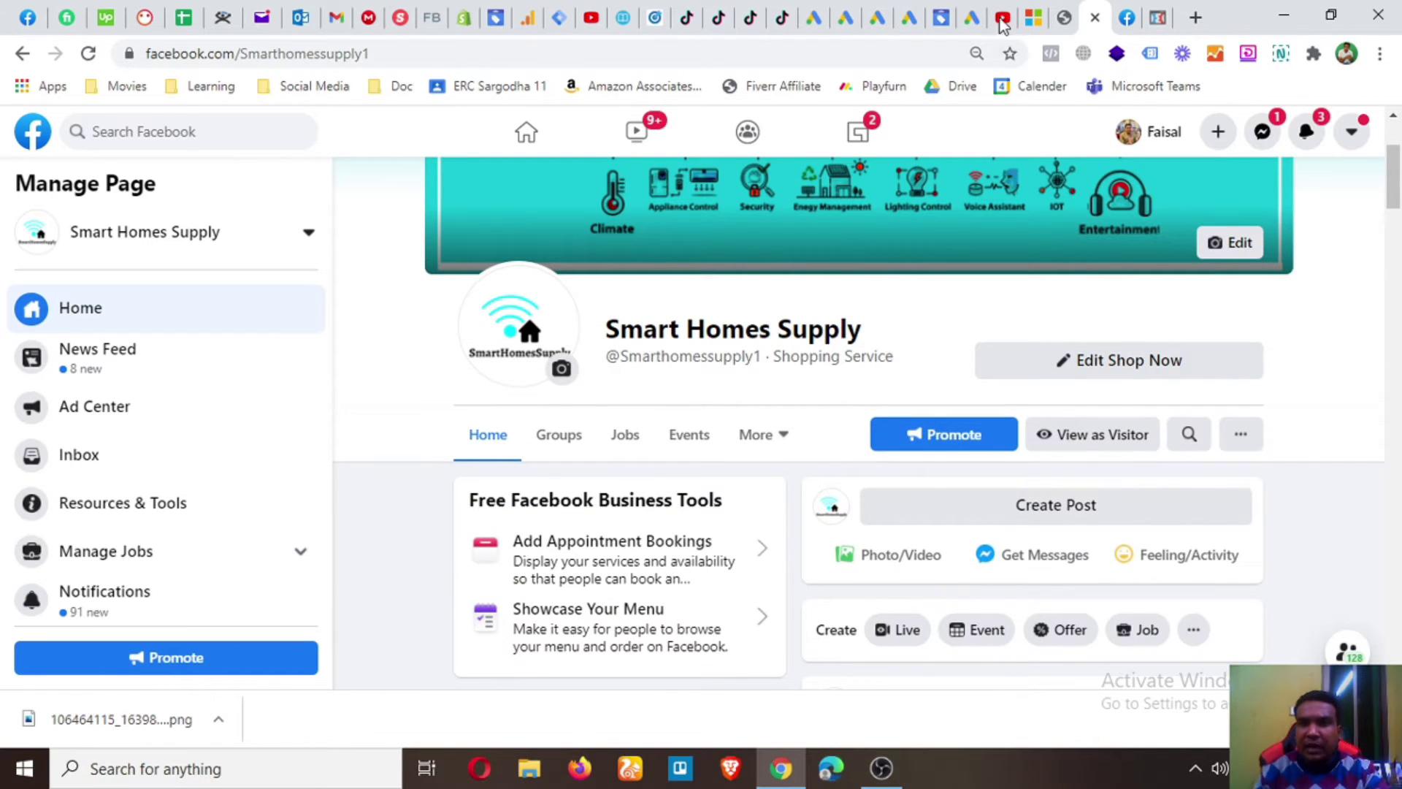
left_click(1128, 16)
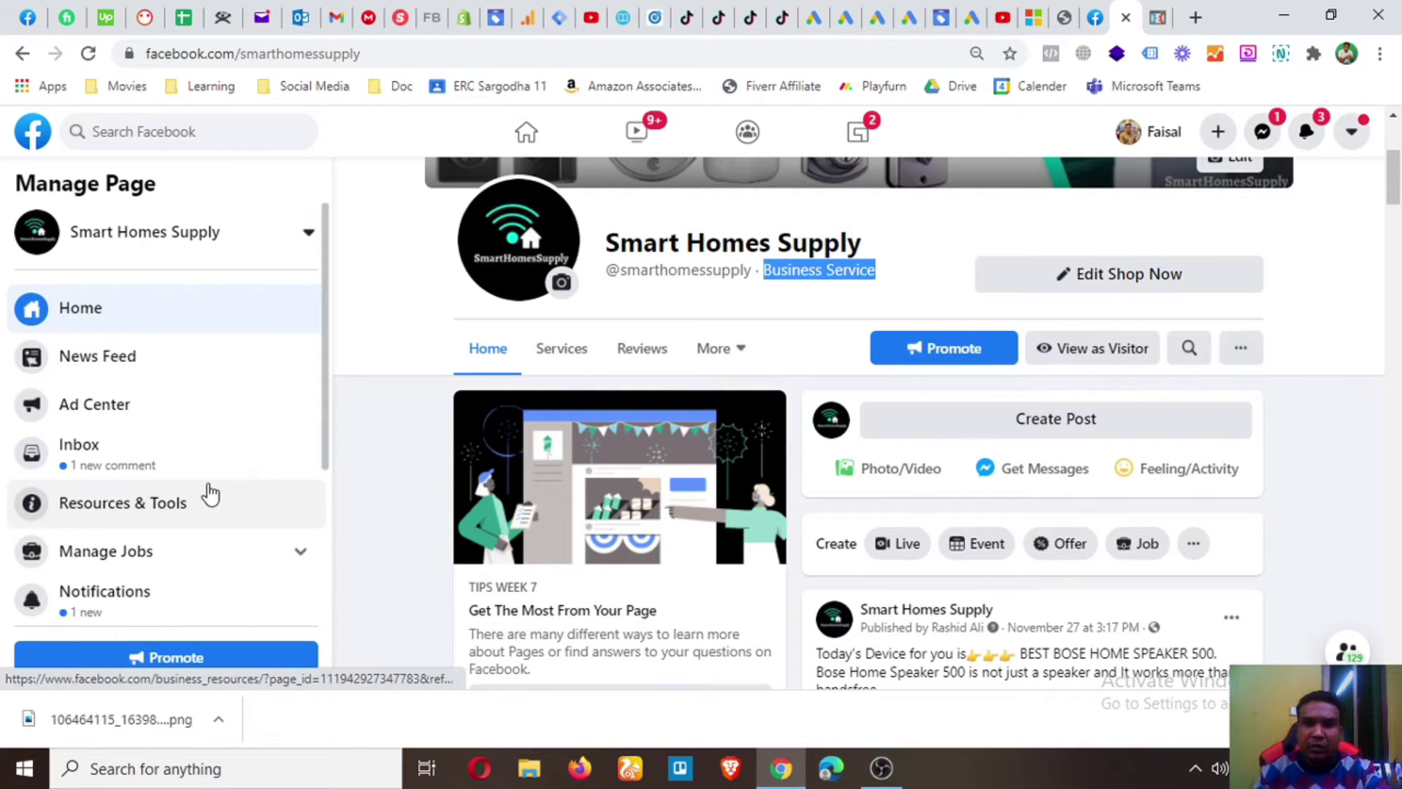
scroll(157, 503, "down", 3)
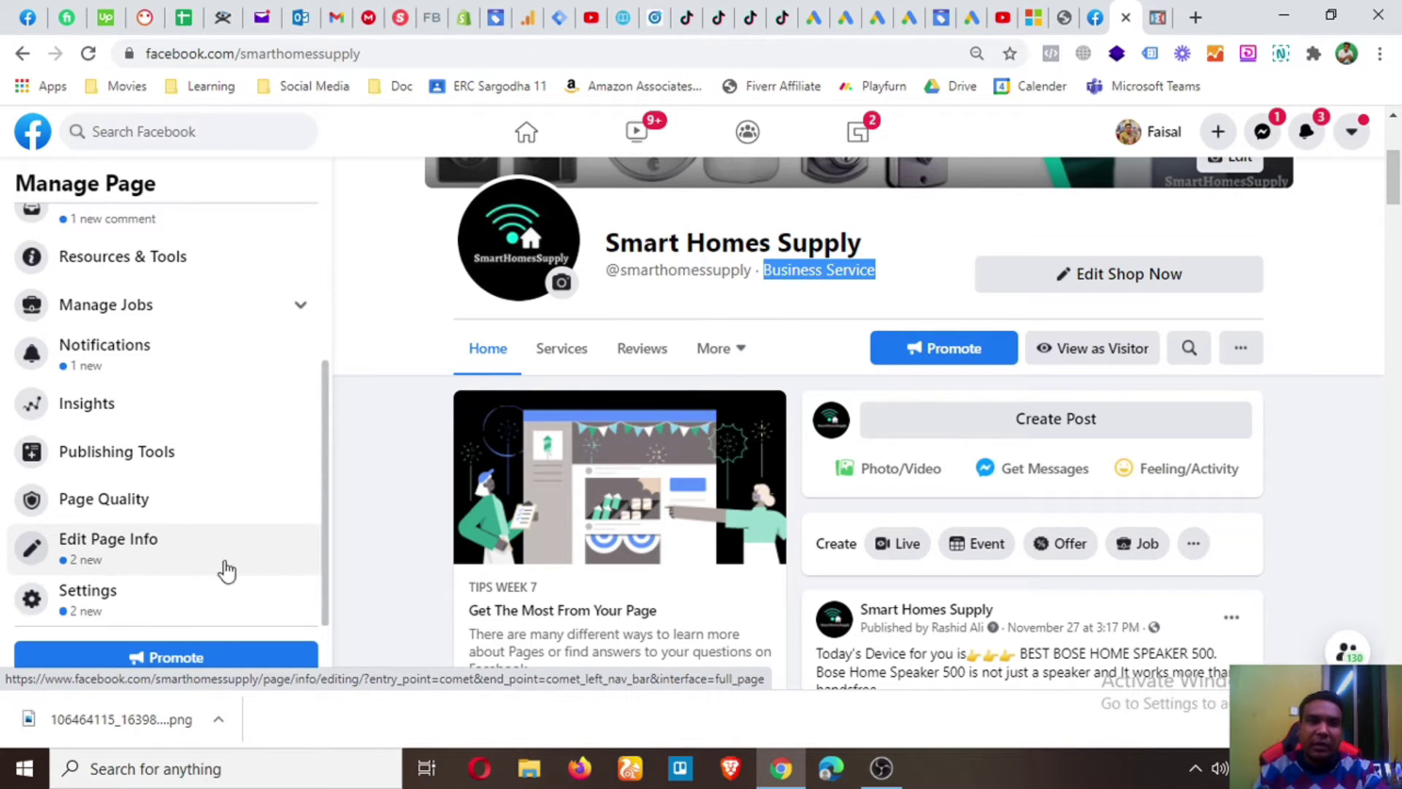
left_click(173, 561)
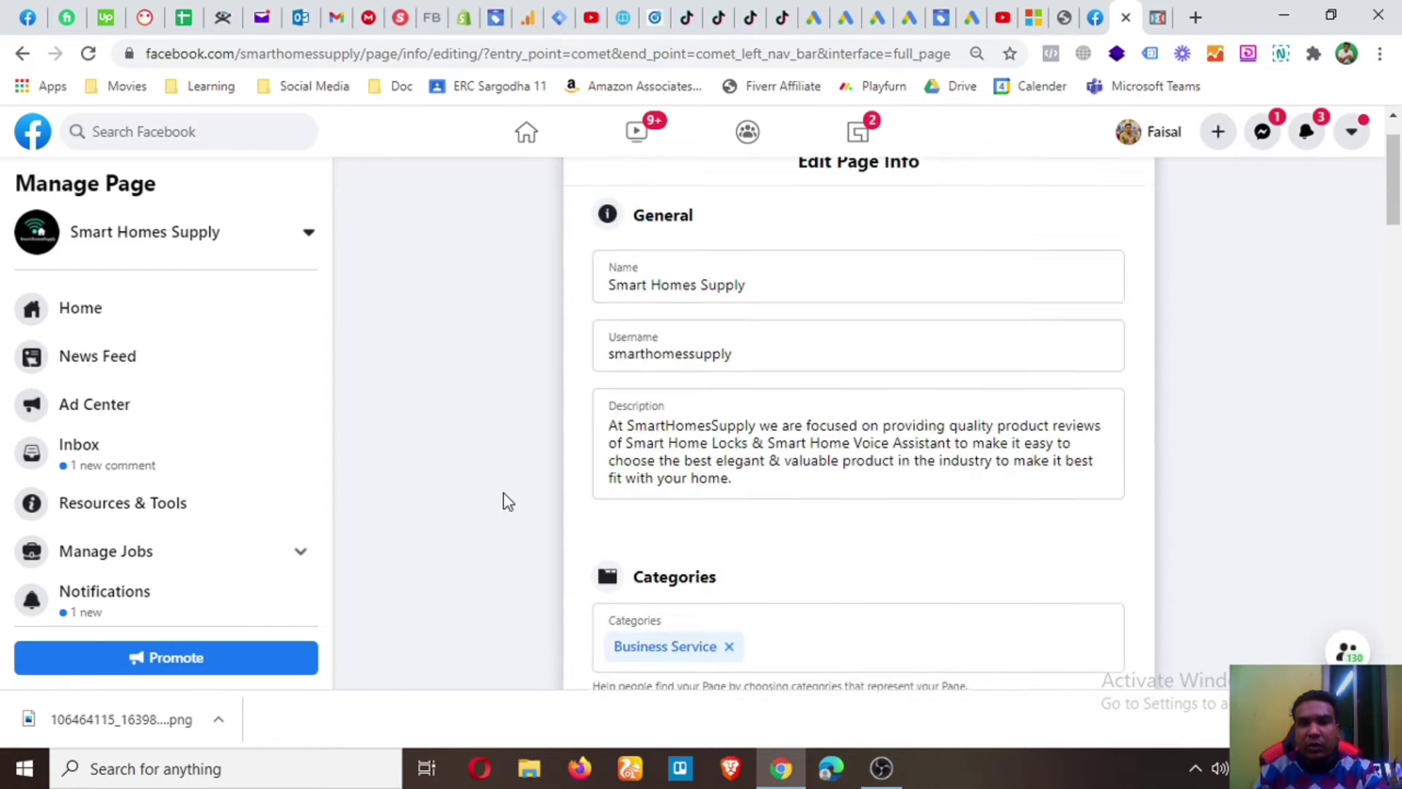
scroll(507, 501, "down", 4)
scroll(540, 428, "up", 2)
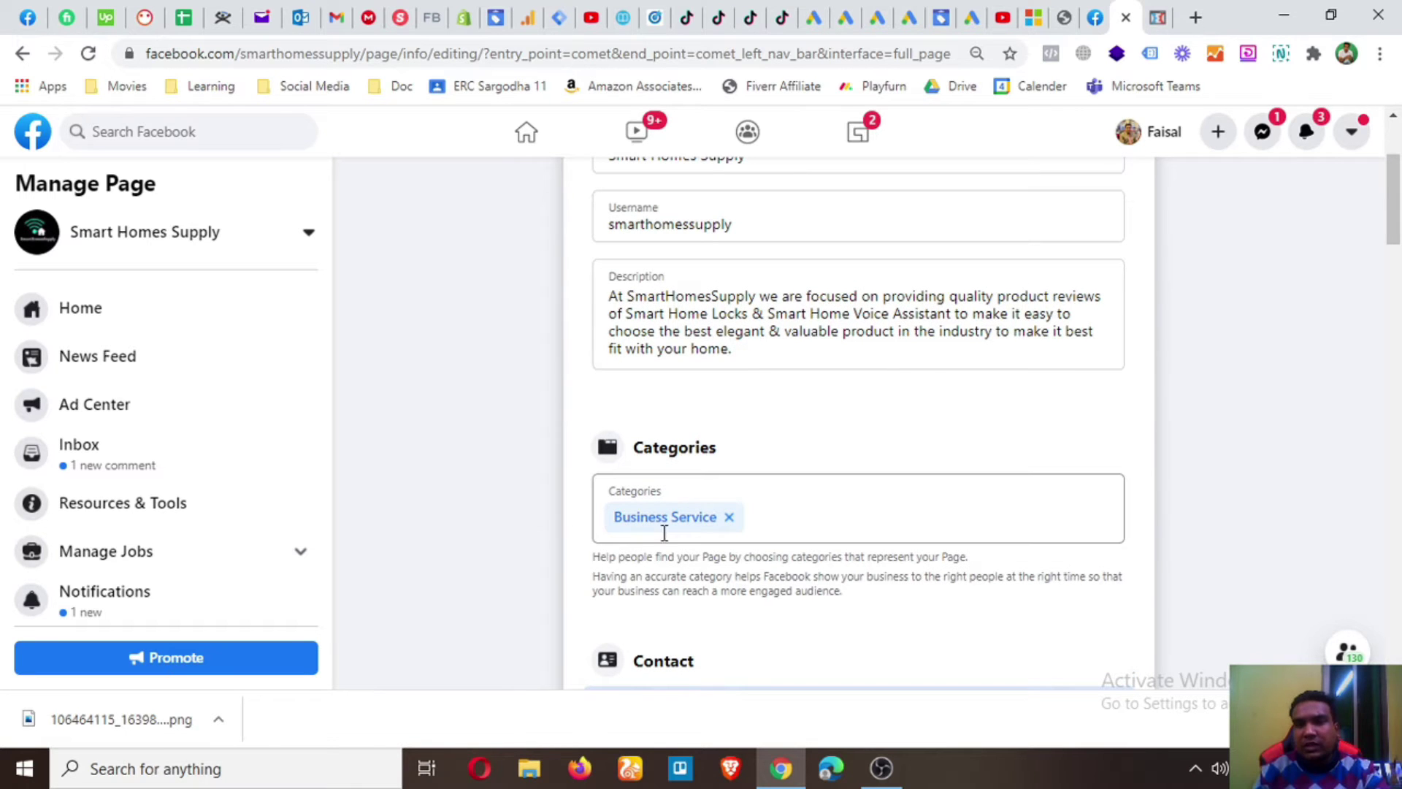
left_click(1095, 17)
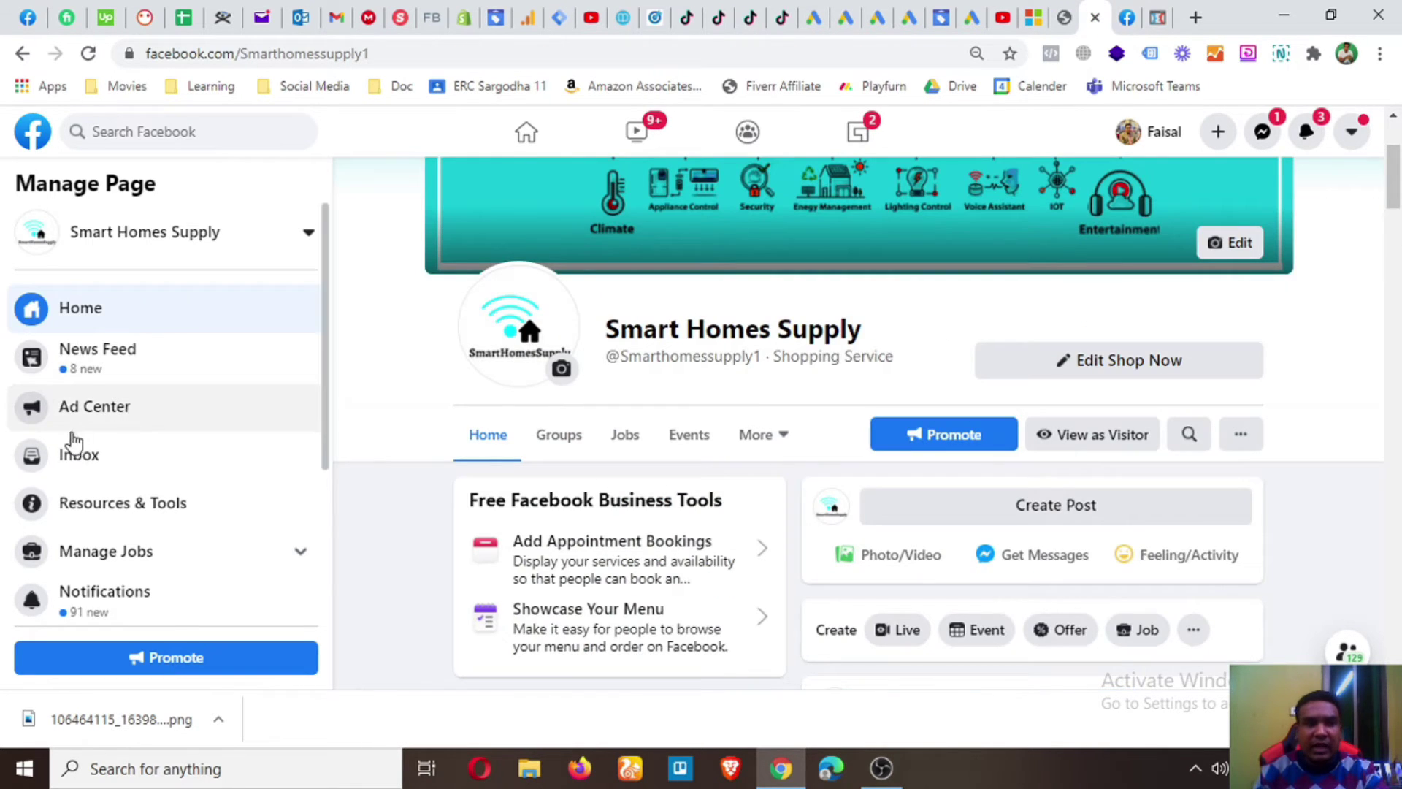
scroll(79, 457, "down", 3)
left_click(117, 547)
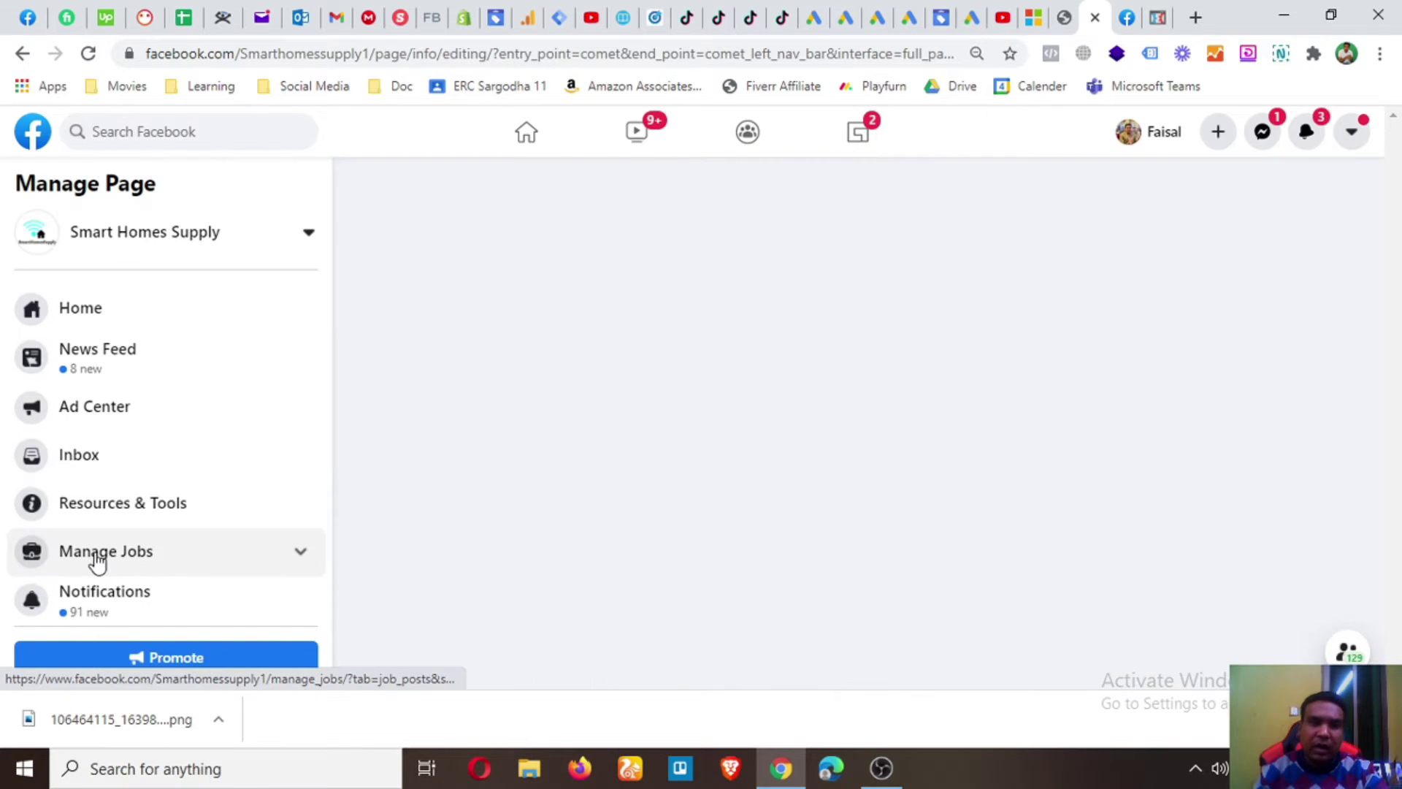
scroll(442, 434, "down", 4)
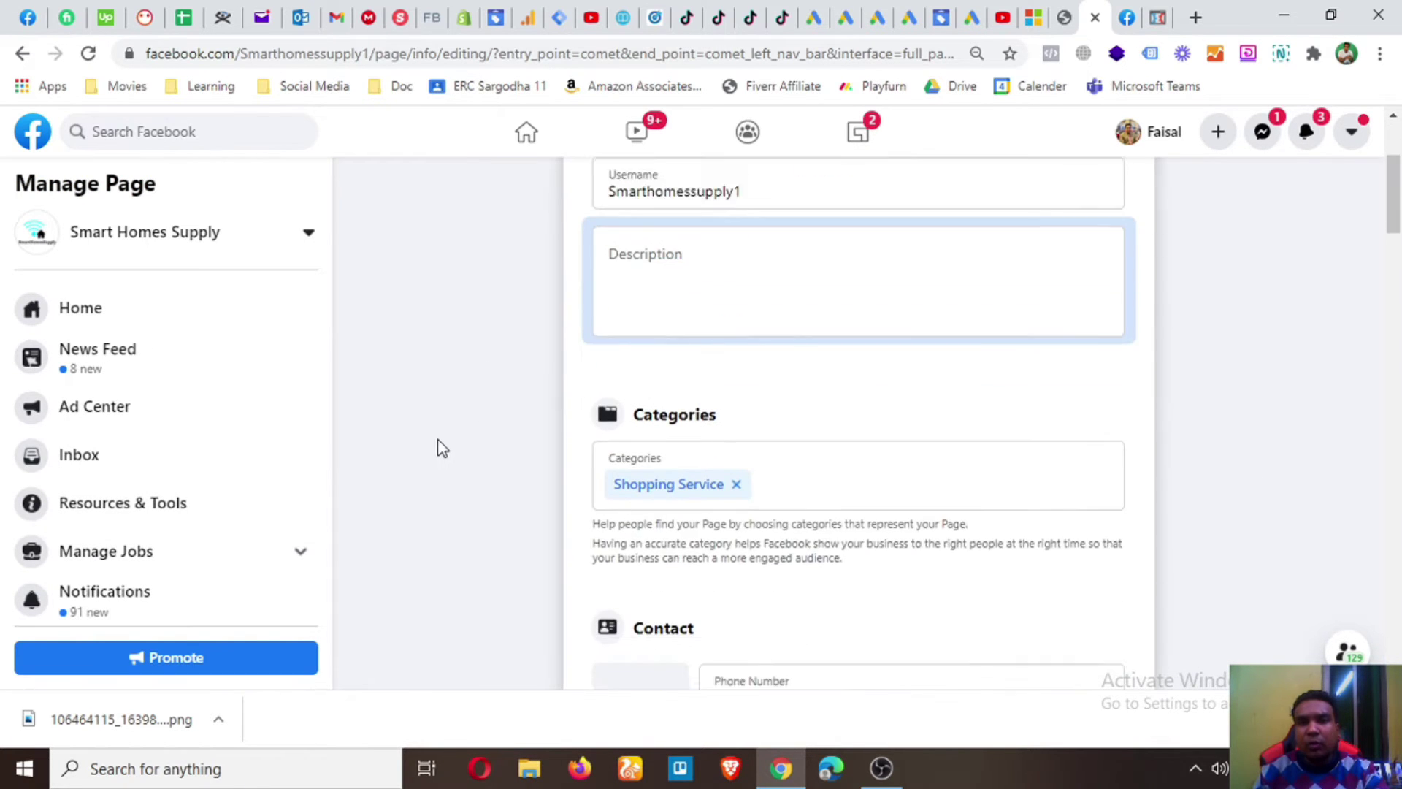
scroll(638, 454, "up", 1)
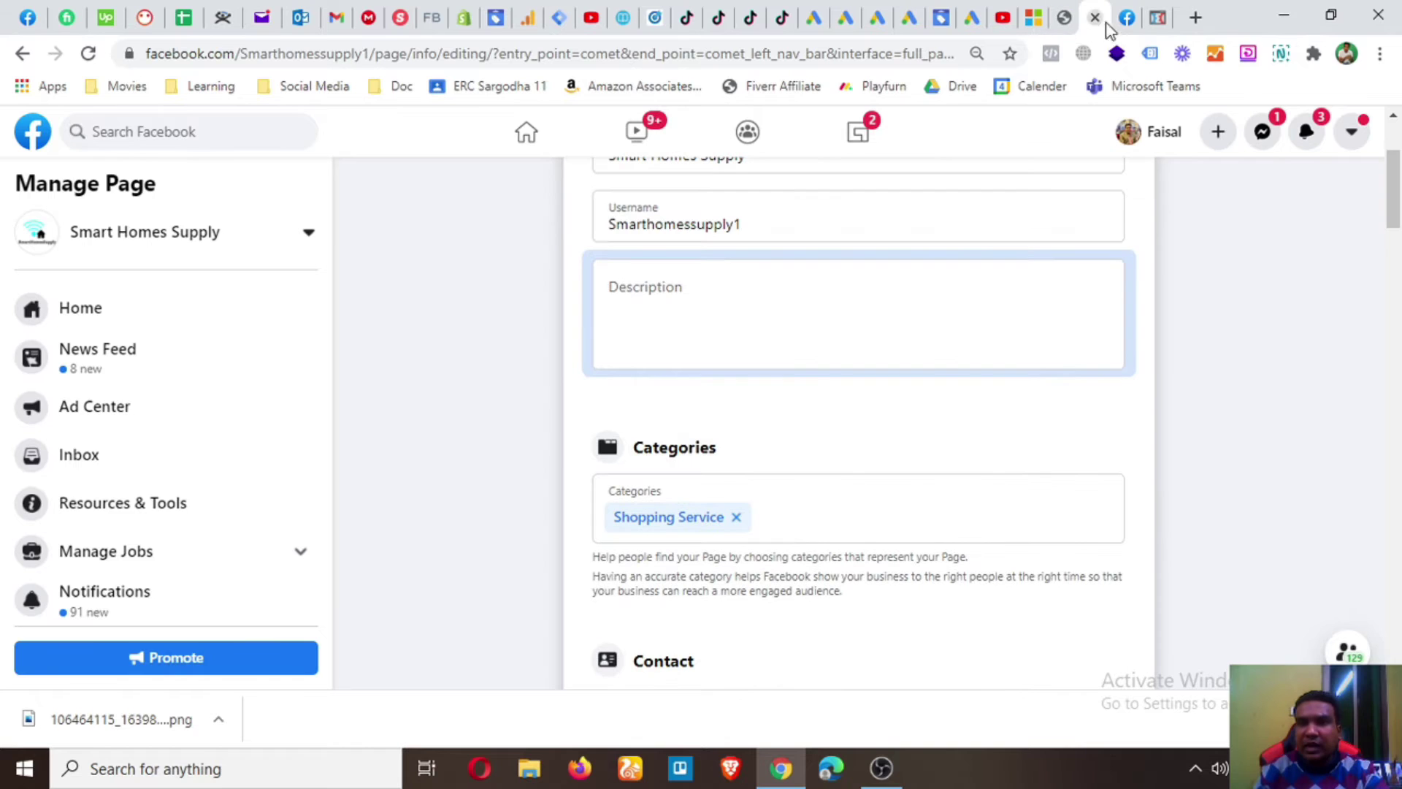
left_click(1126, 19)
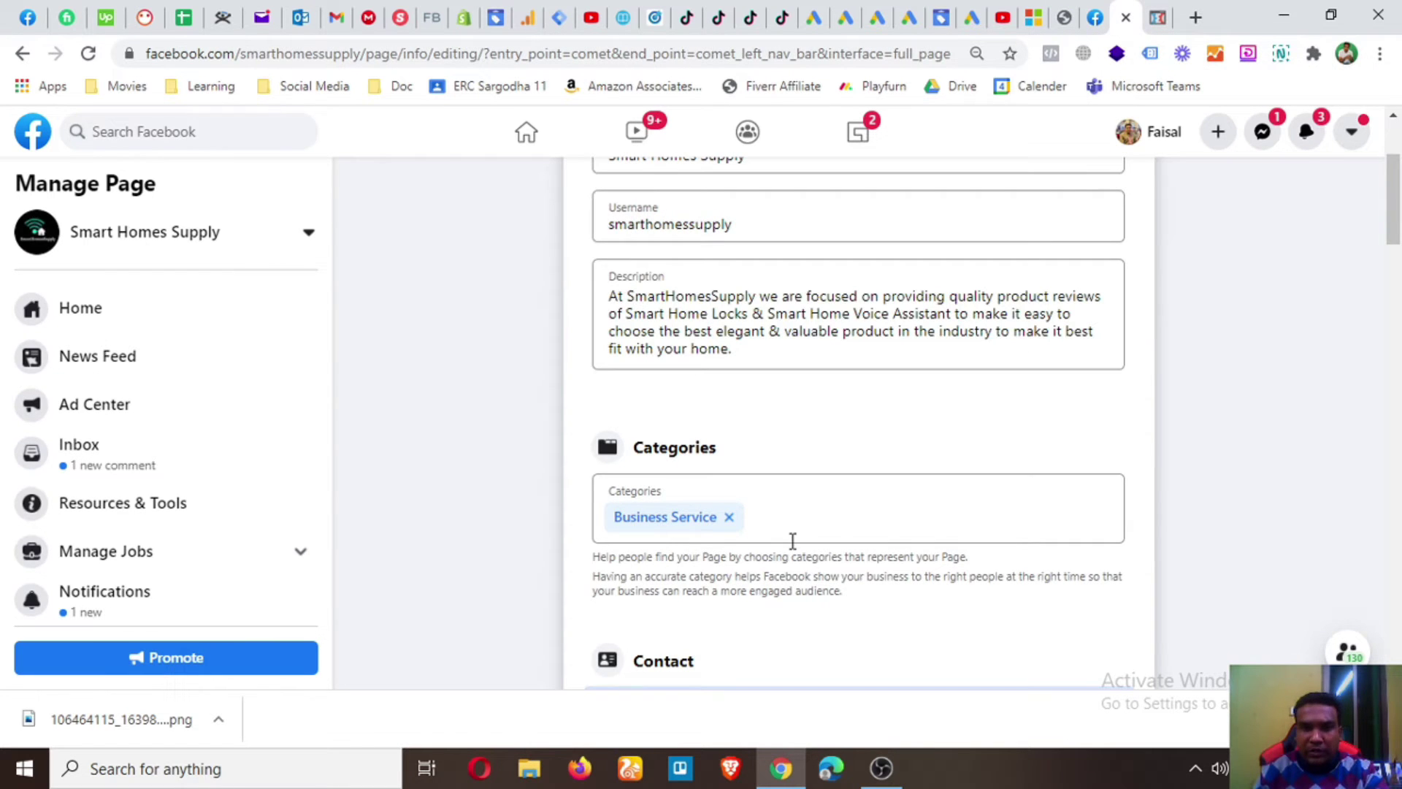
left_click(819, 512)
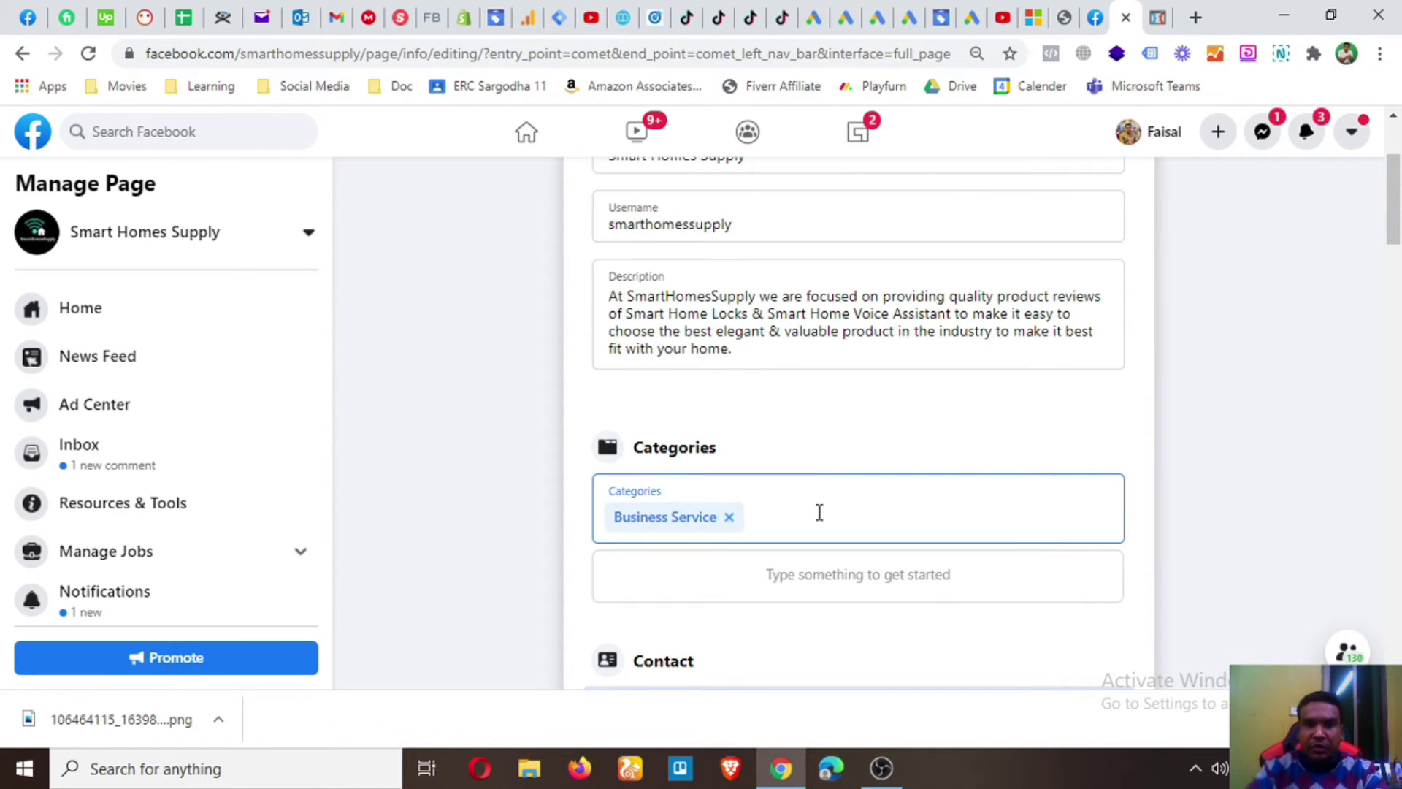
type("shoppin")
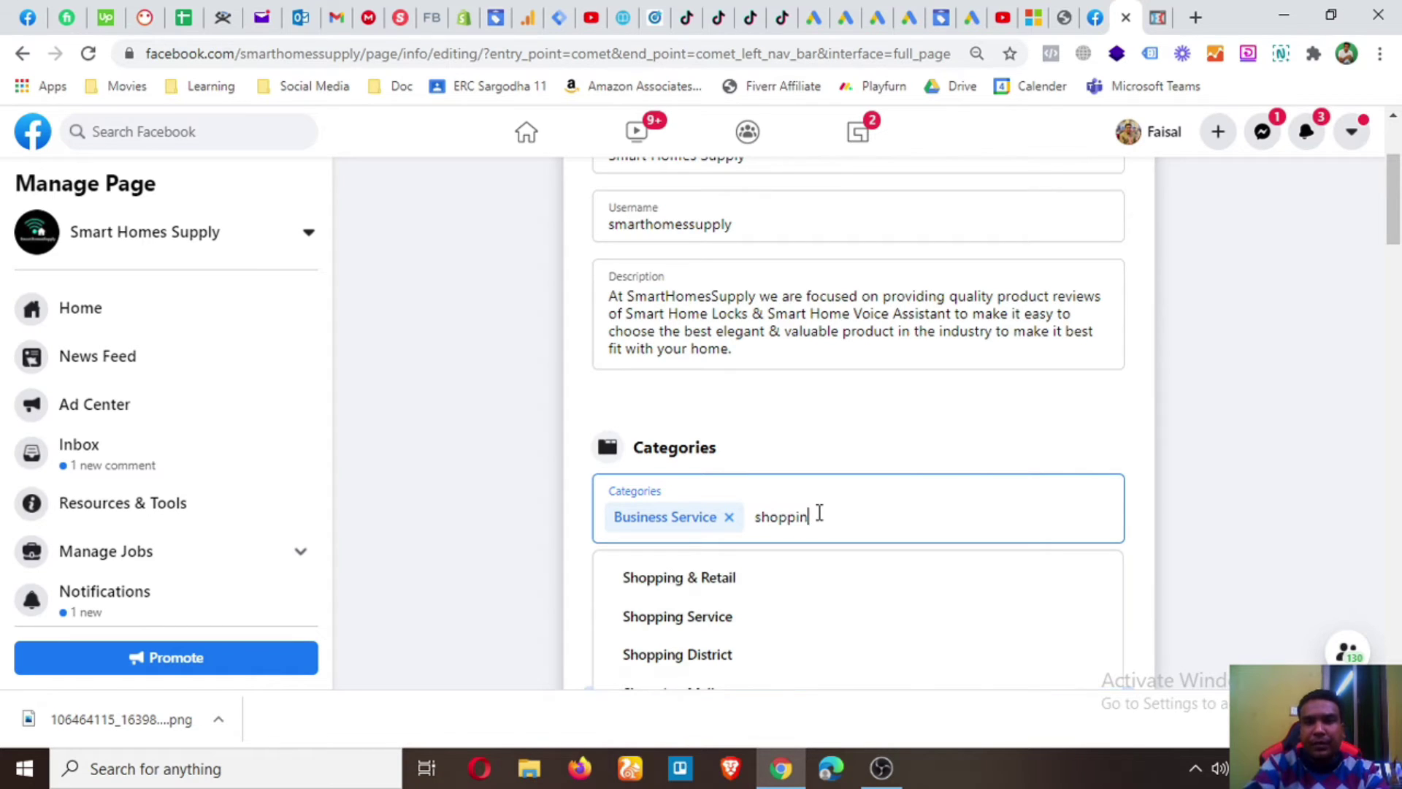
type("g")
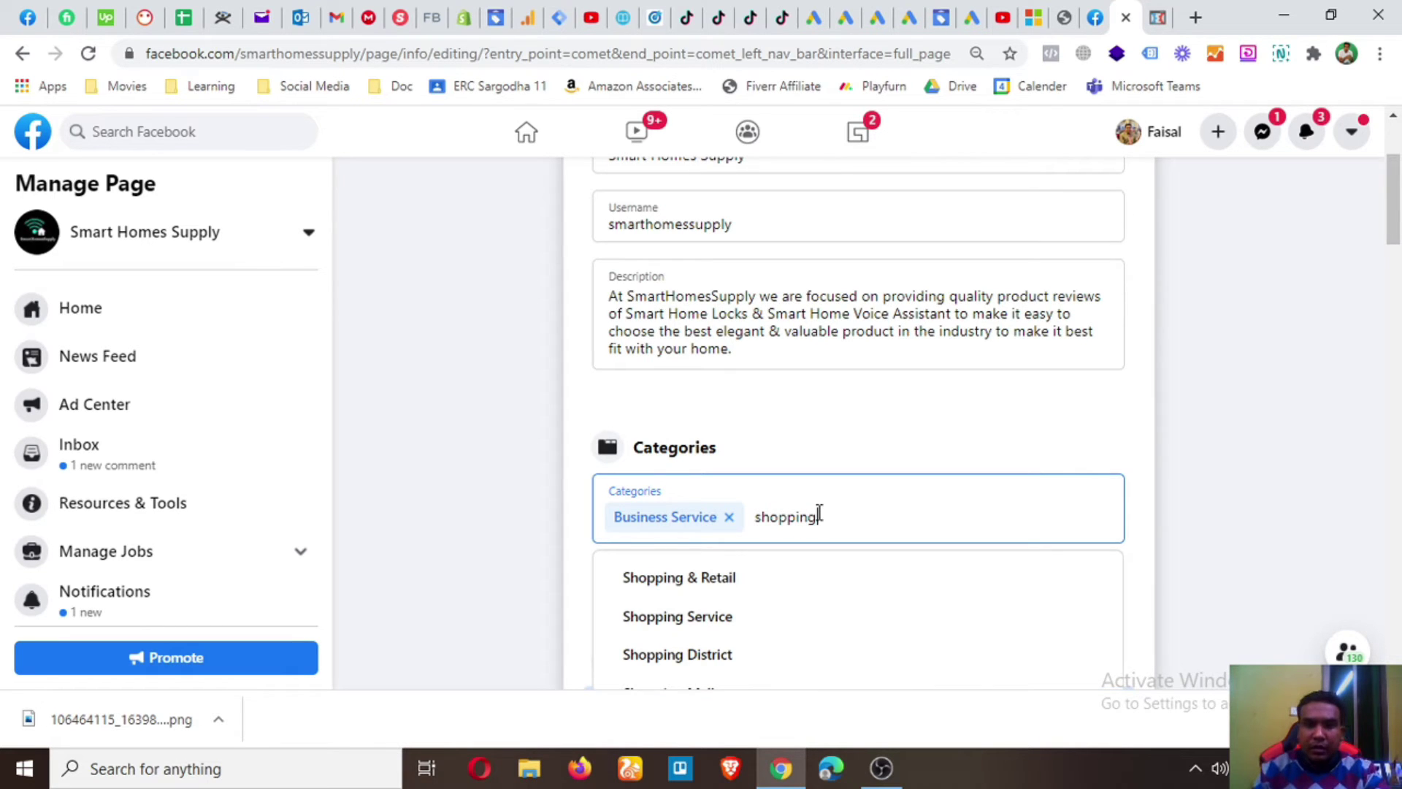
left_click(685, 627)
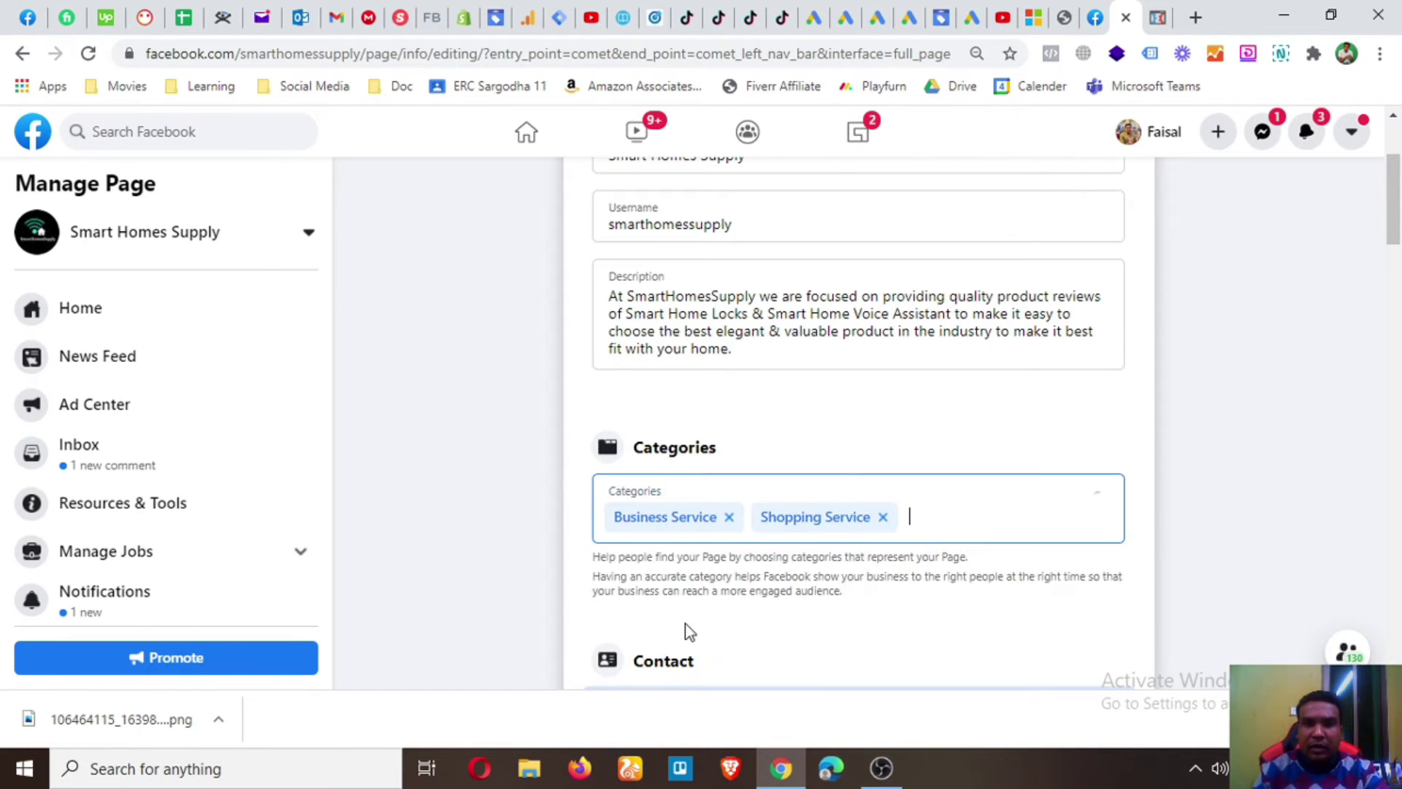
left_click(730, 518)
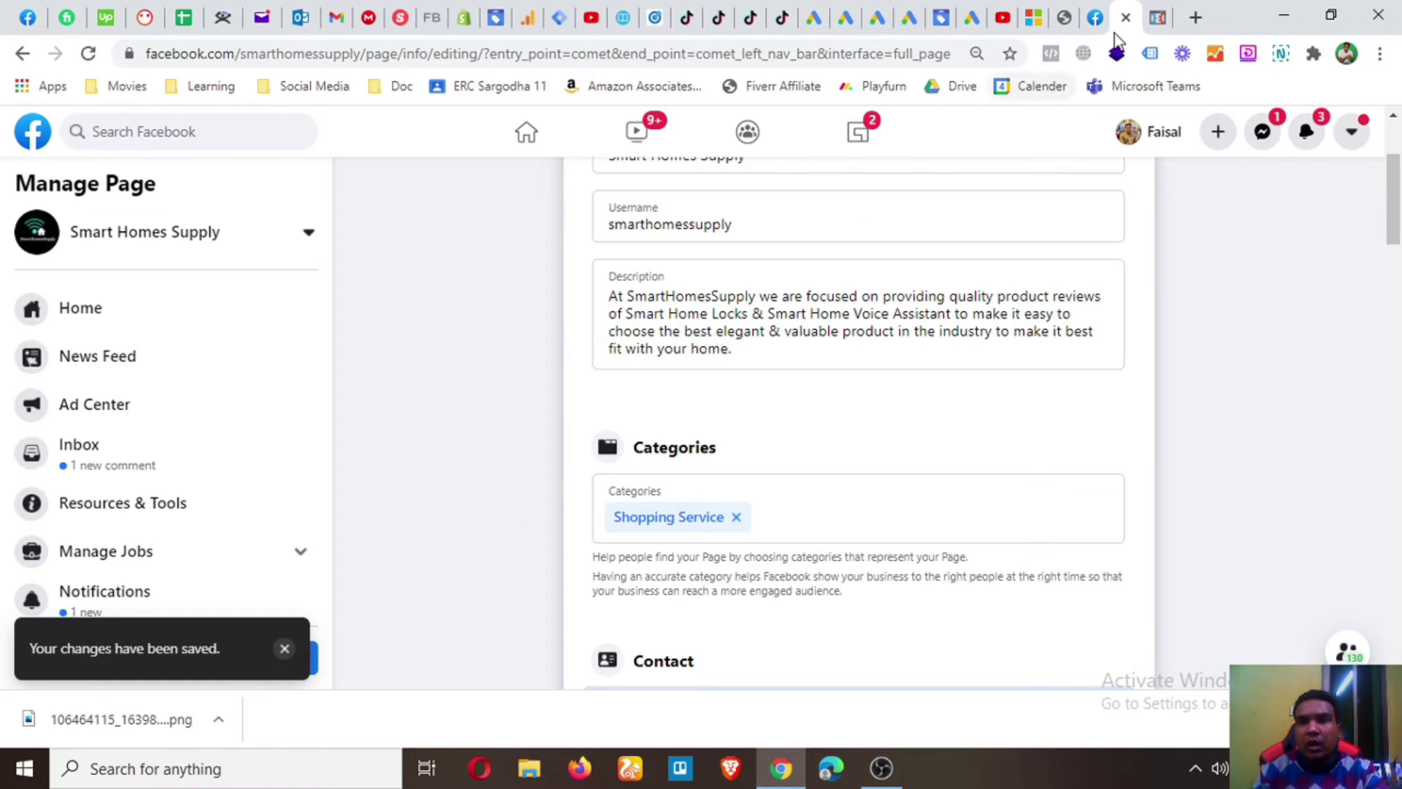
Step: Compare the name, username, description and category in the page info of both Smart Homes Supply pages
left_click(1095, 16)
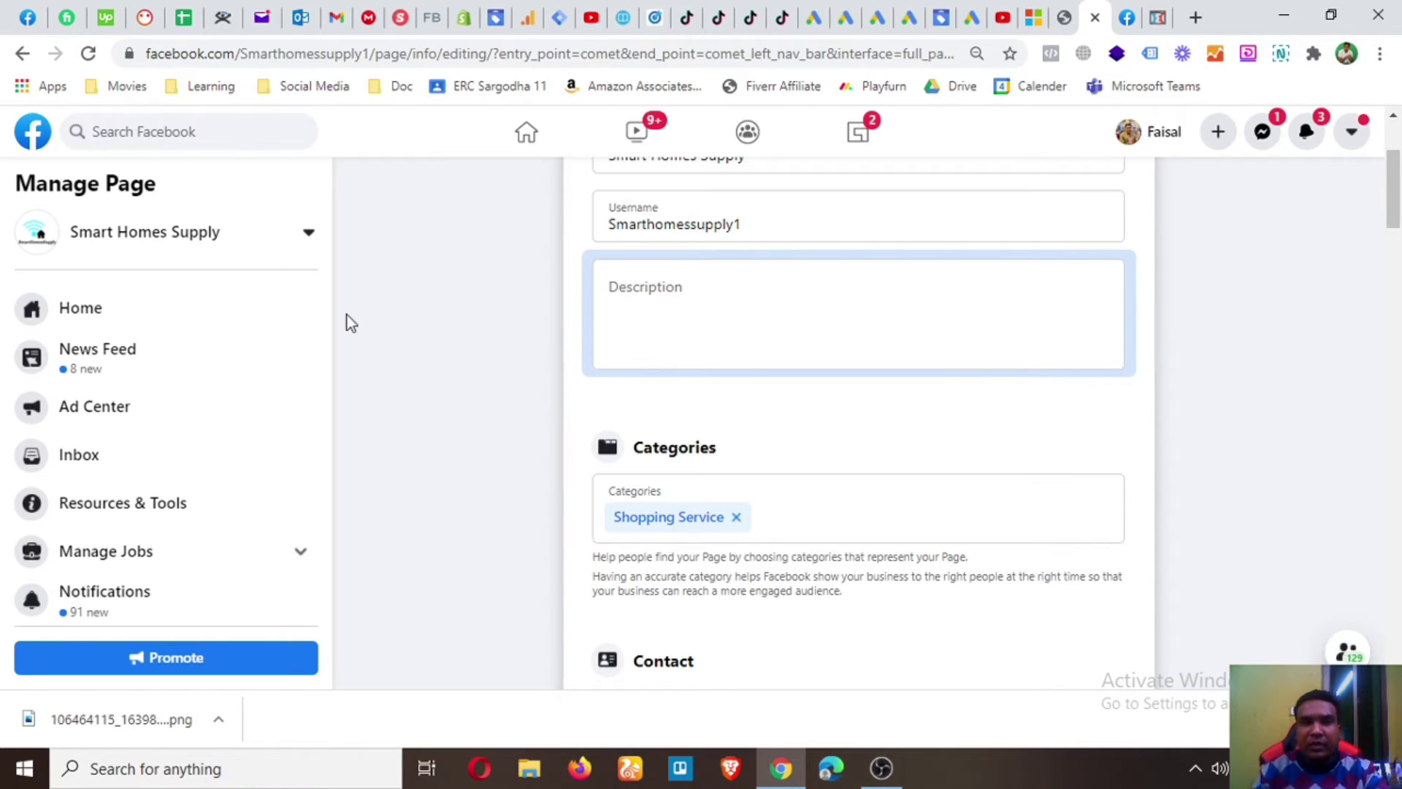
left_click(1125, 17)
scroll(865, 201, "up", 3)
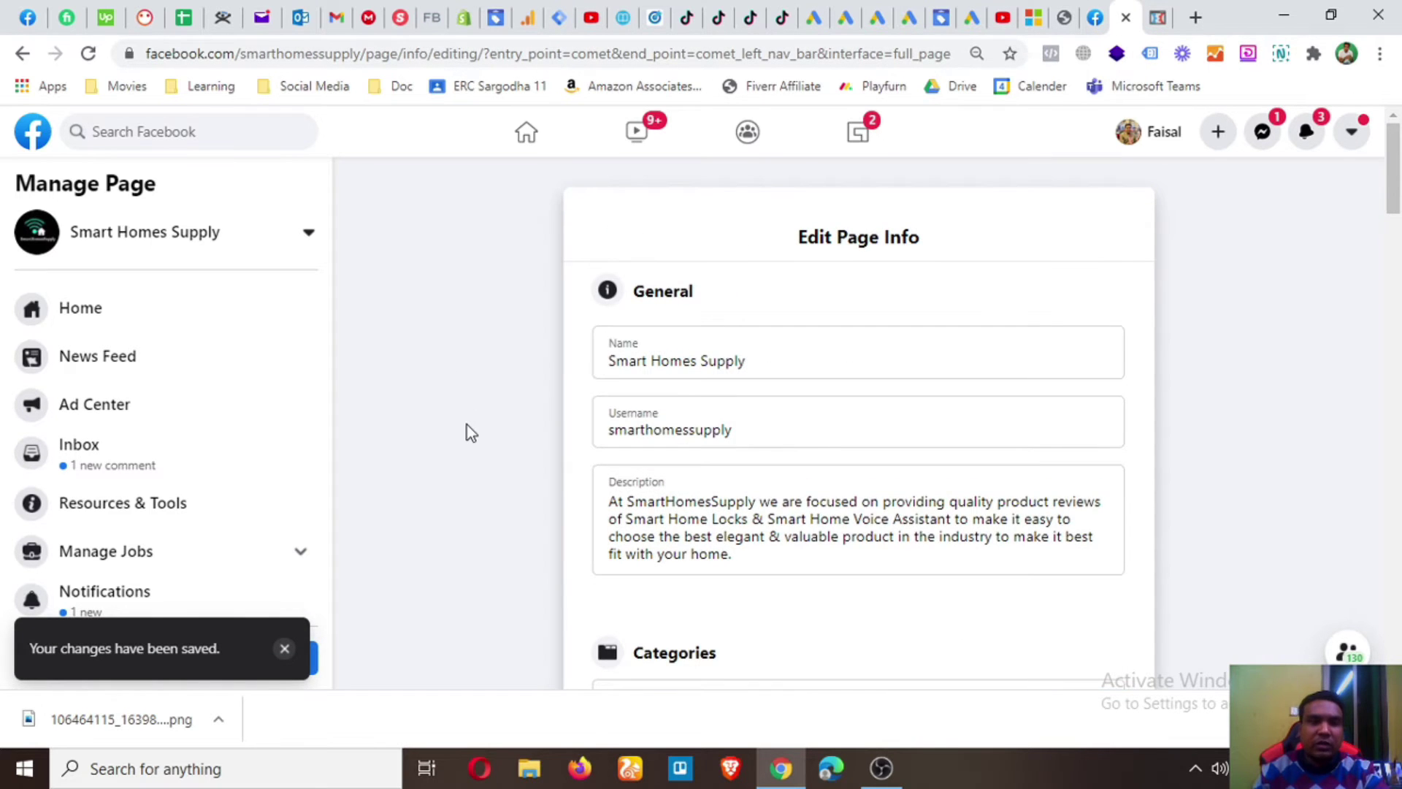
scroll(595, 511, "down", 4)
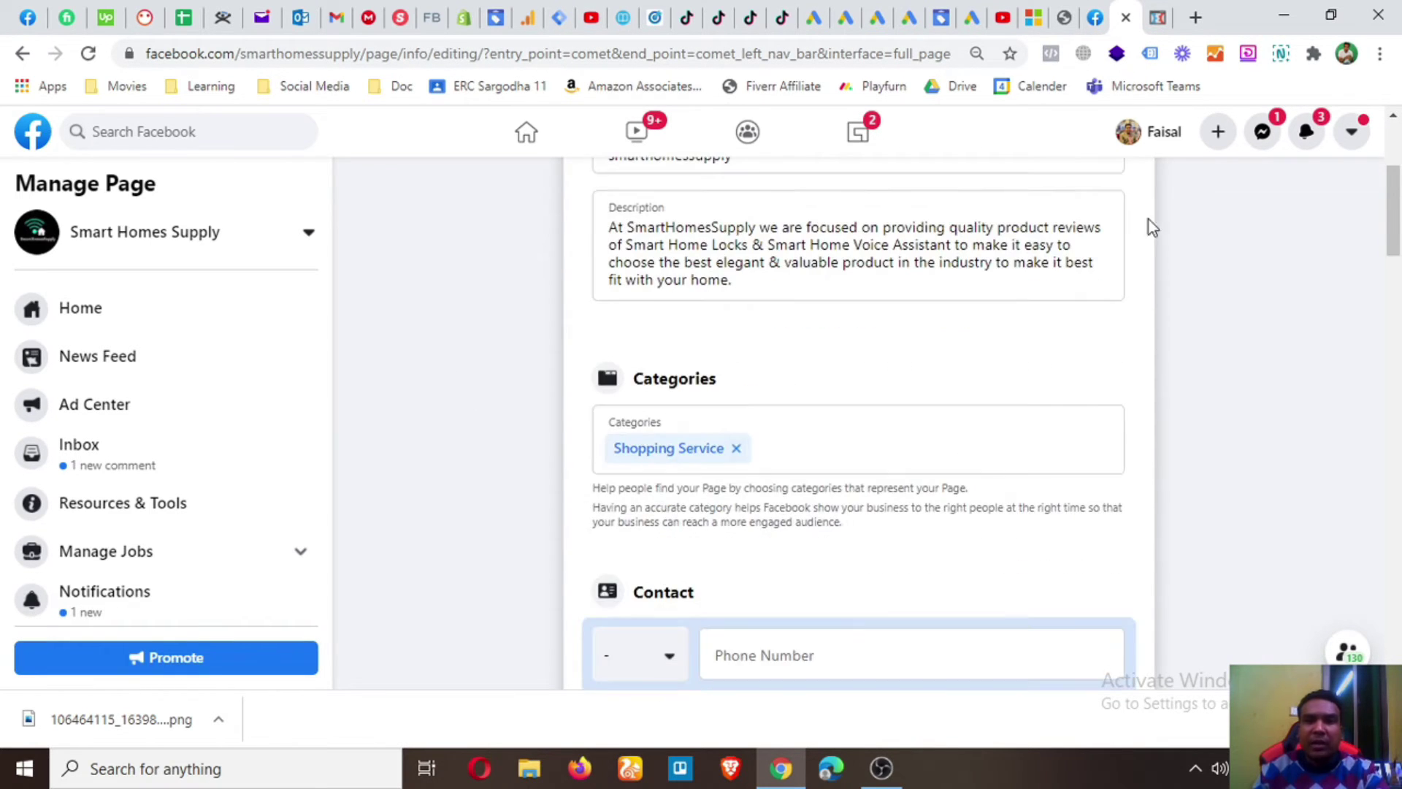
left_click(1099, 16)
scroll(673, 481, "down", 2)
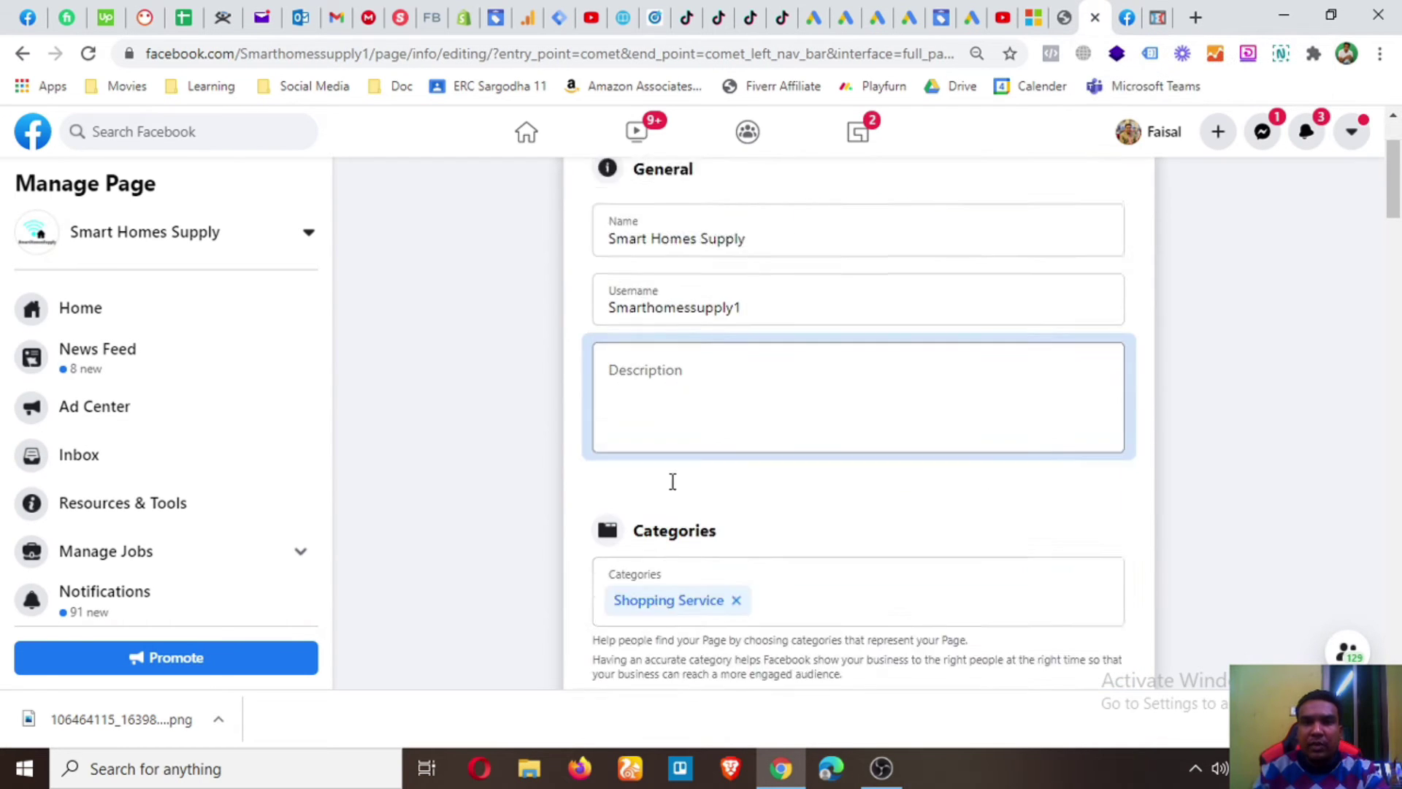
scroll(672, 481, "down", 2)
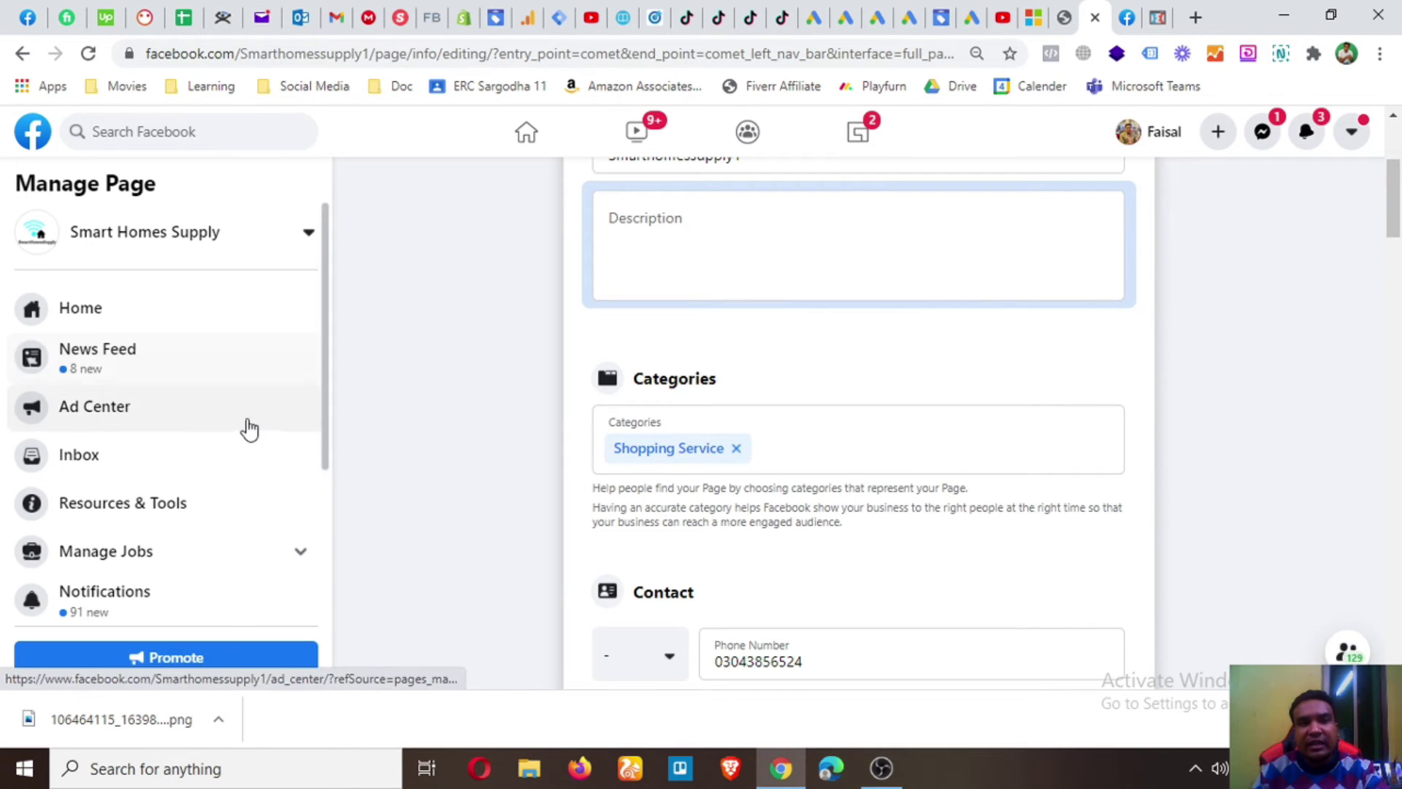
scroll(244, 435, "down", 3)
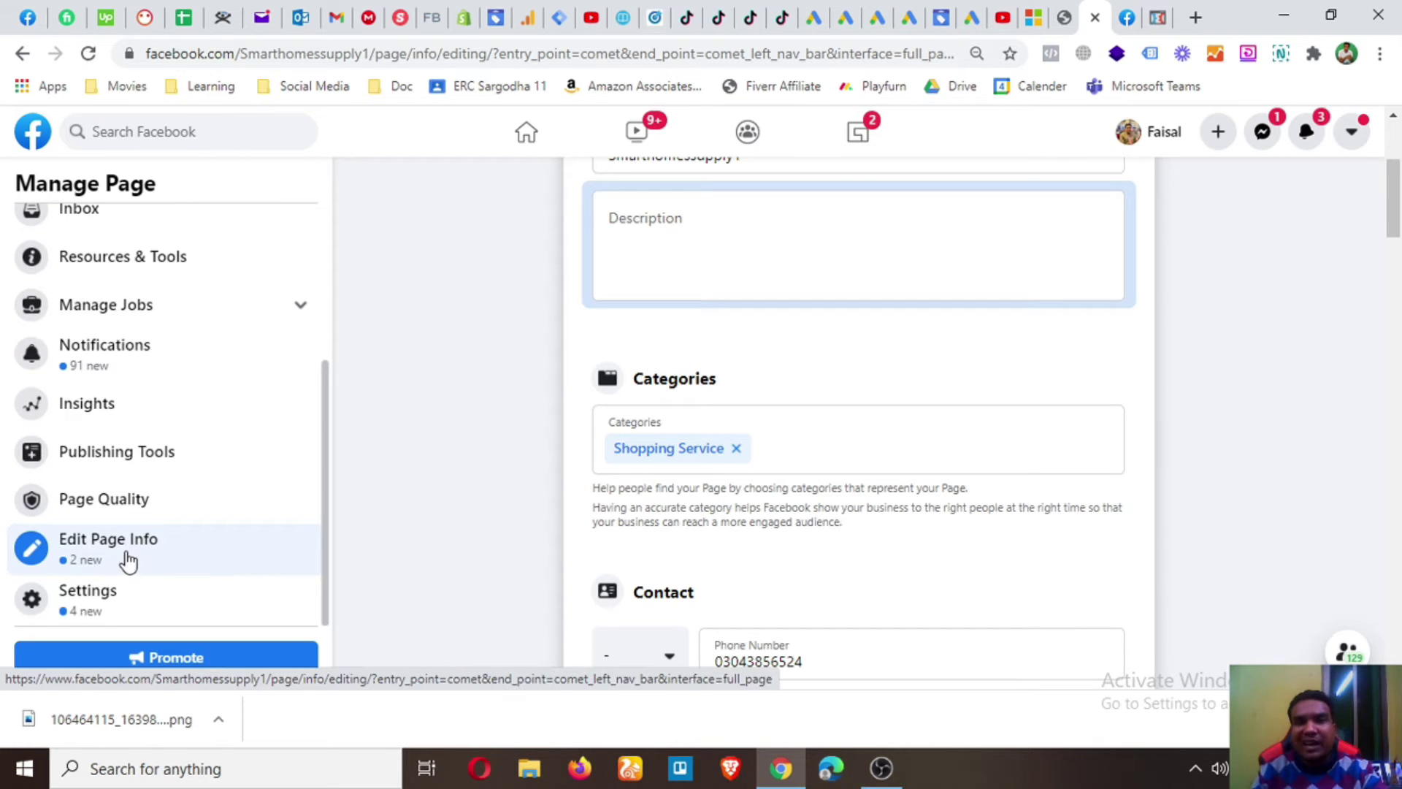
scroll(505, 527, "up", 2)
scroll(474, 530, "up", 2)
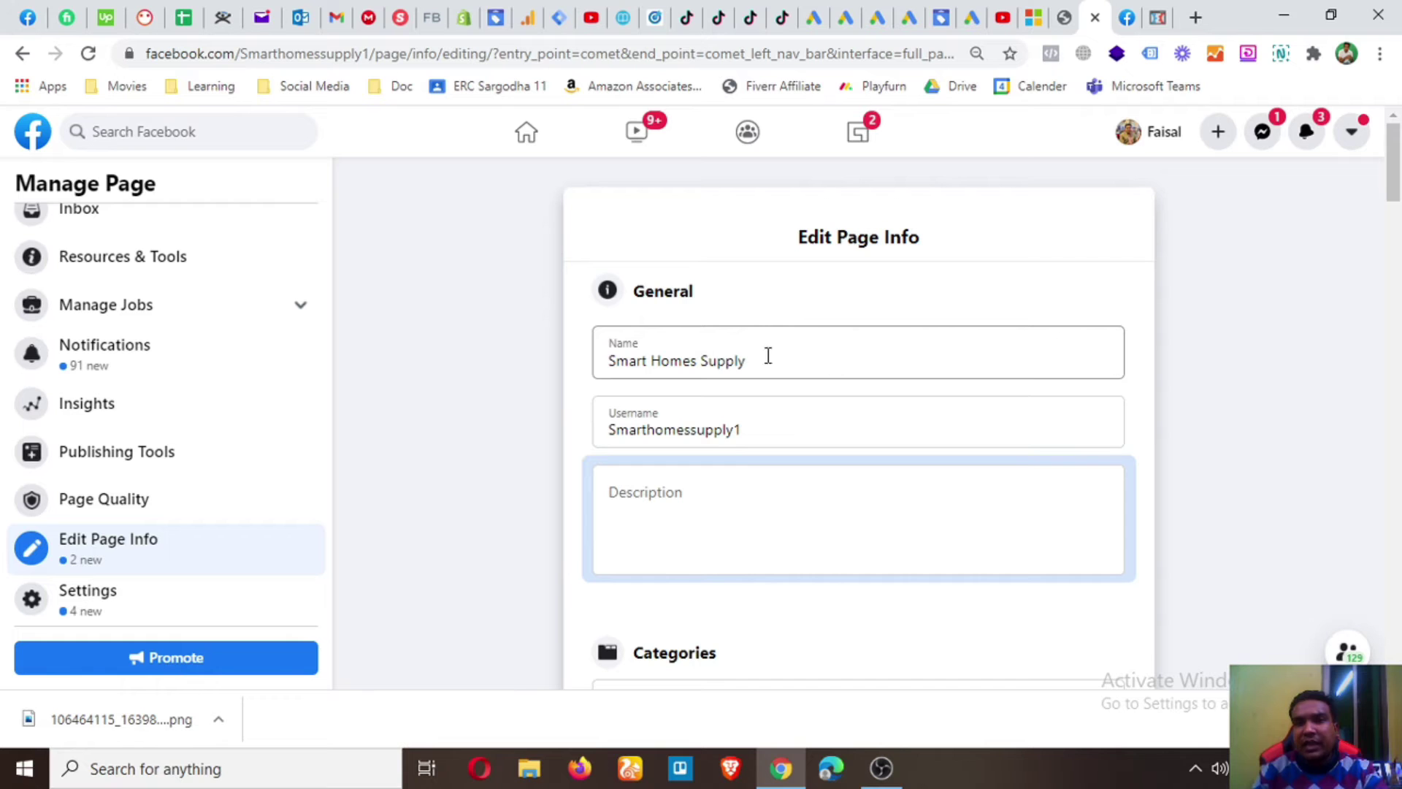
scroll(760, 365, "down", 4)
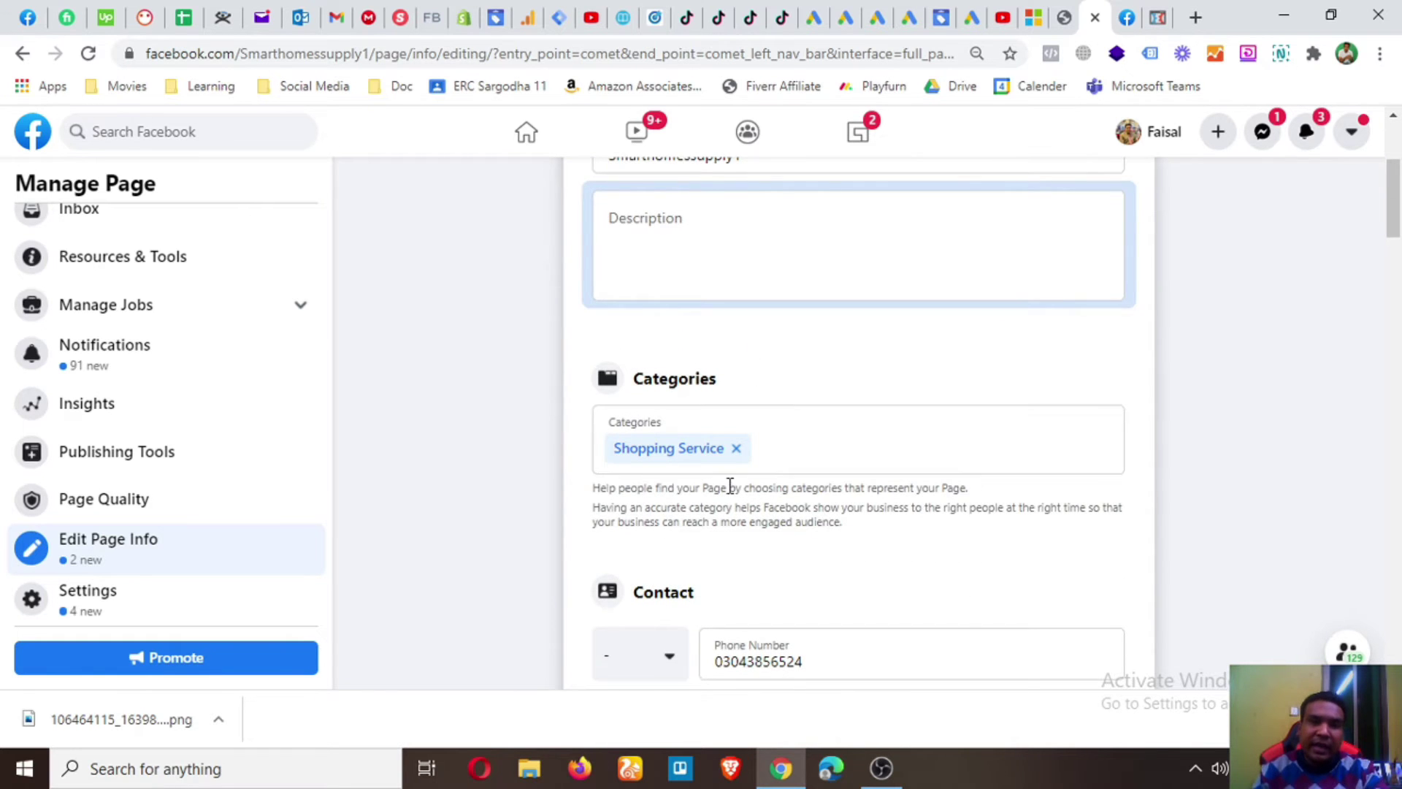
left_click(1127, 17)
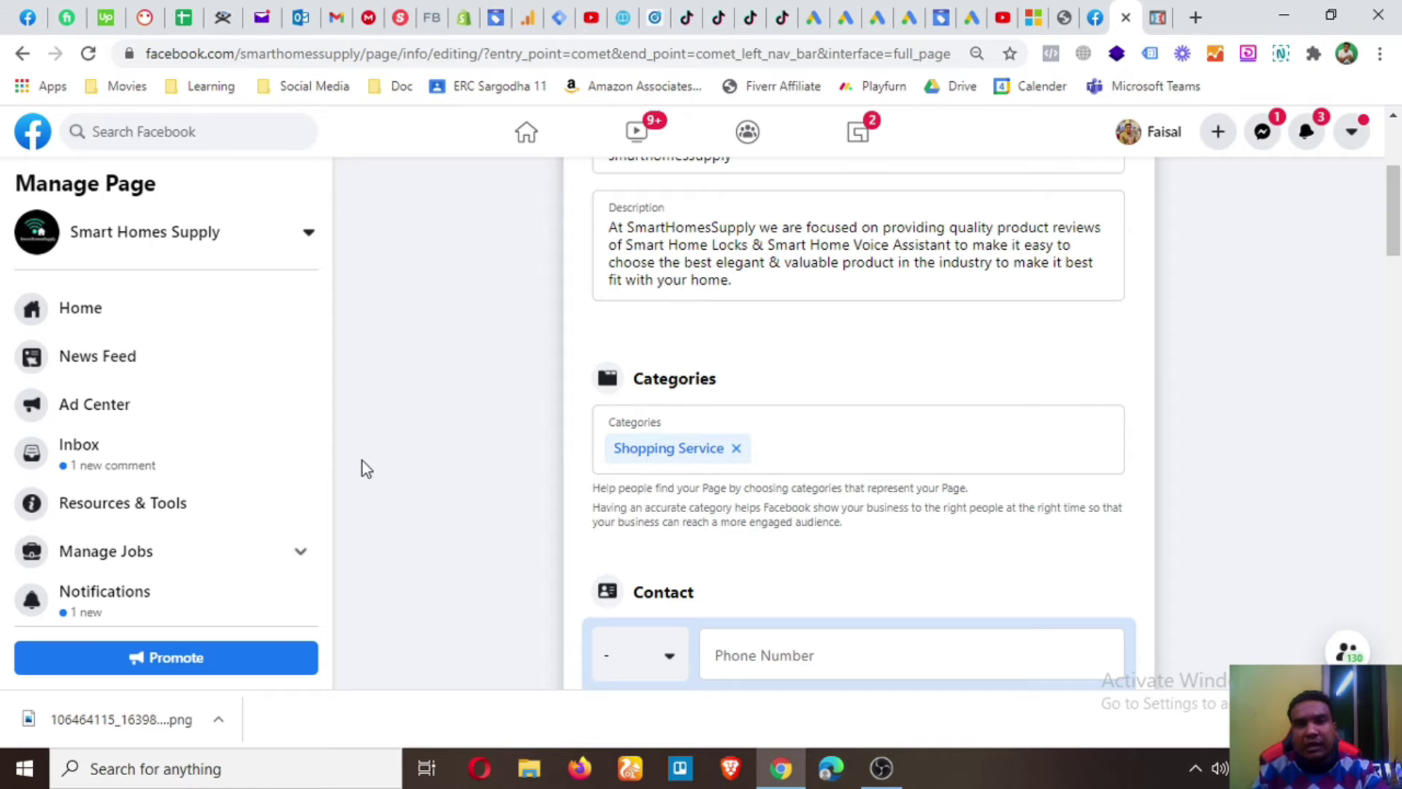
scroll(232, 467, "down", 3)
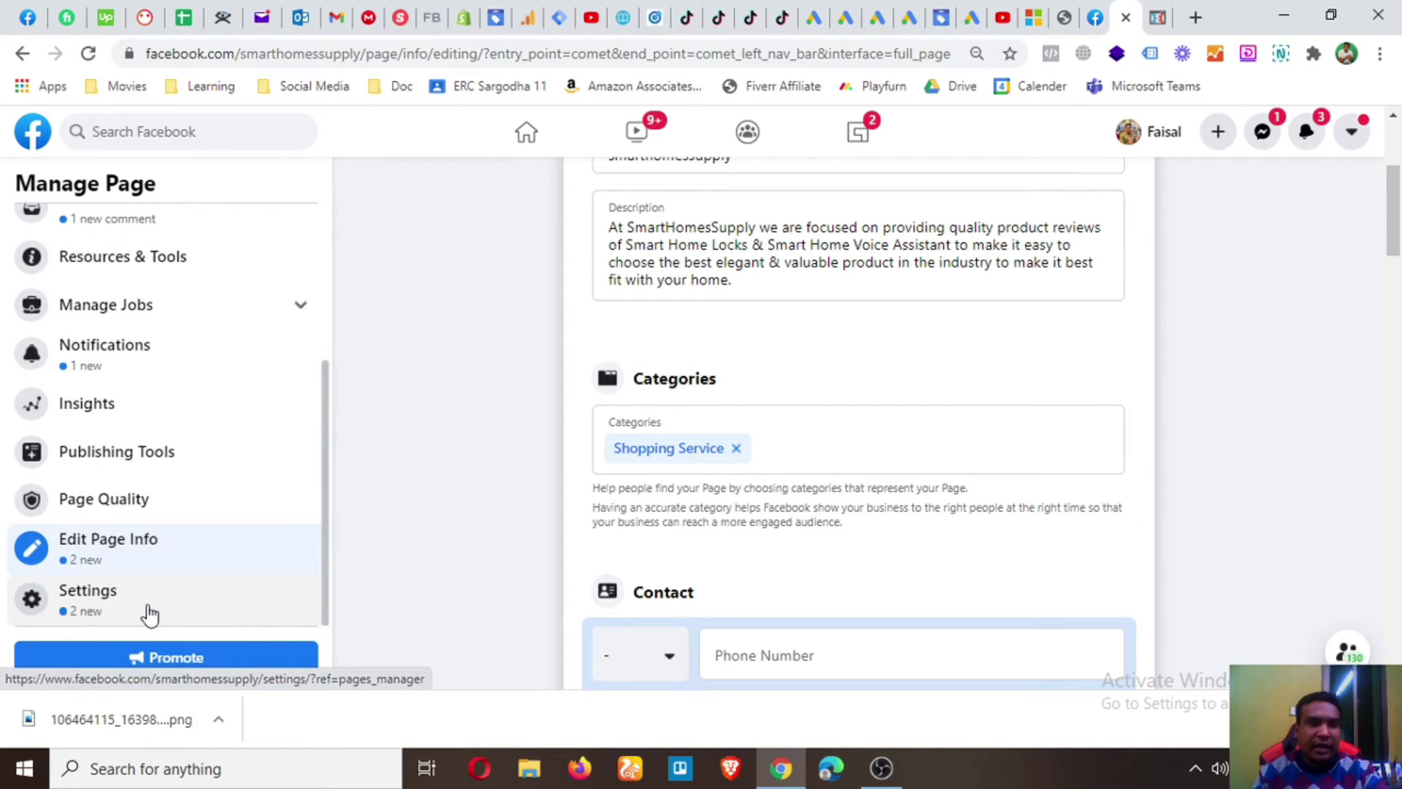
left_click(130, 612)
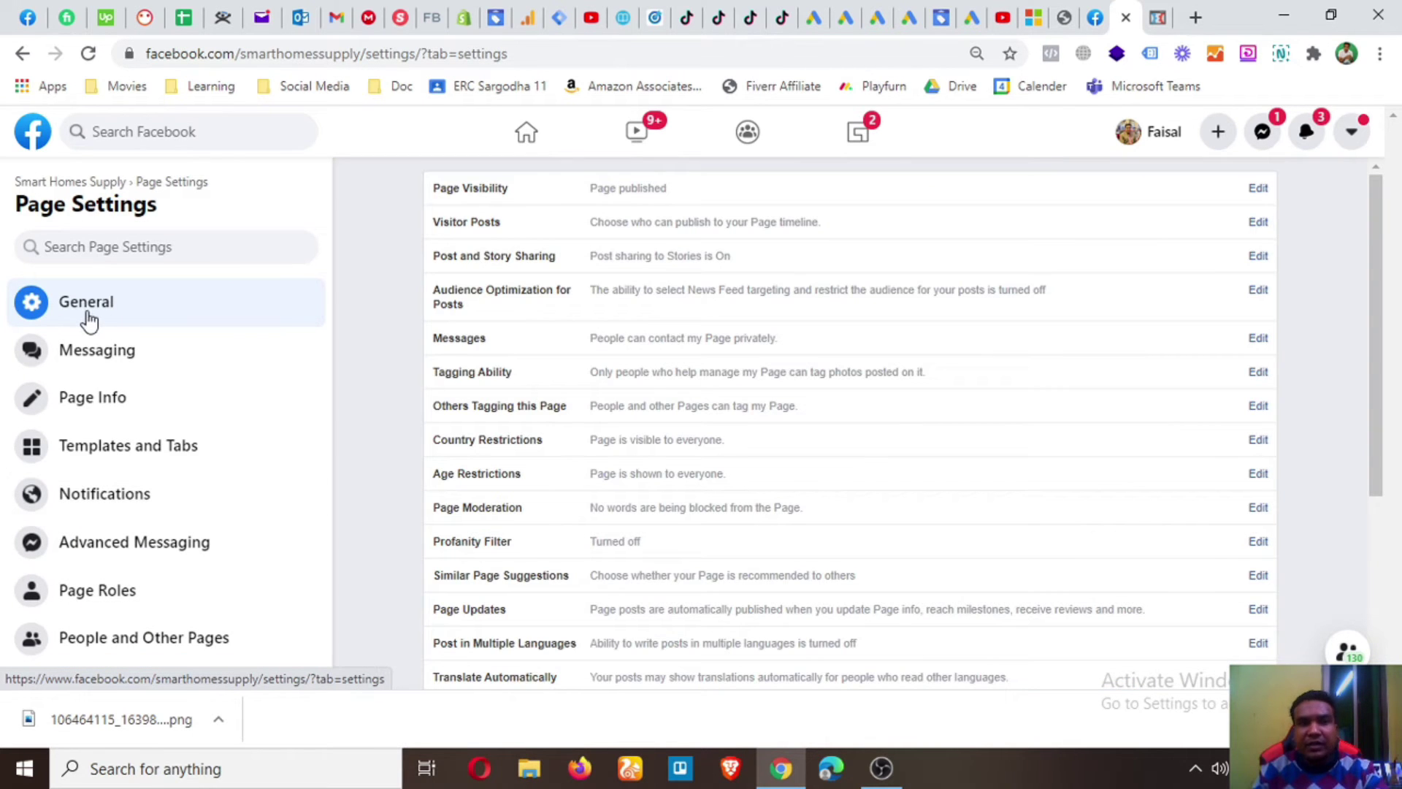
Step: Expand the Merge Pages setting in the general page settings and start merging duplicate Pages
scroll(634, 405, "down", 4)
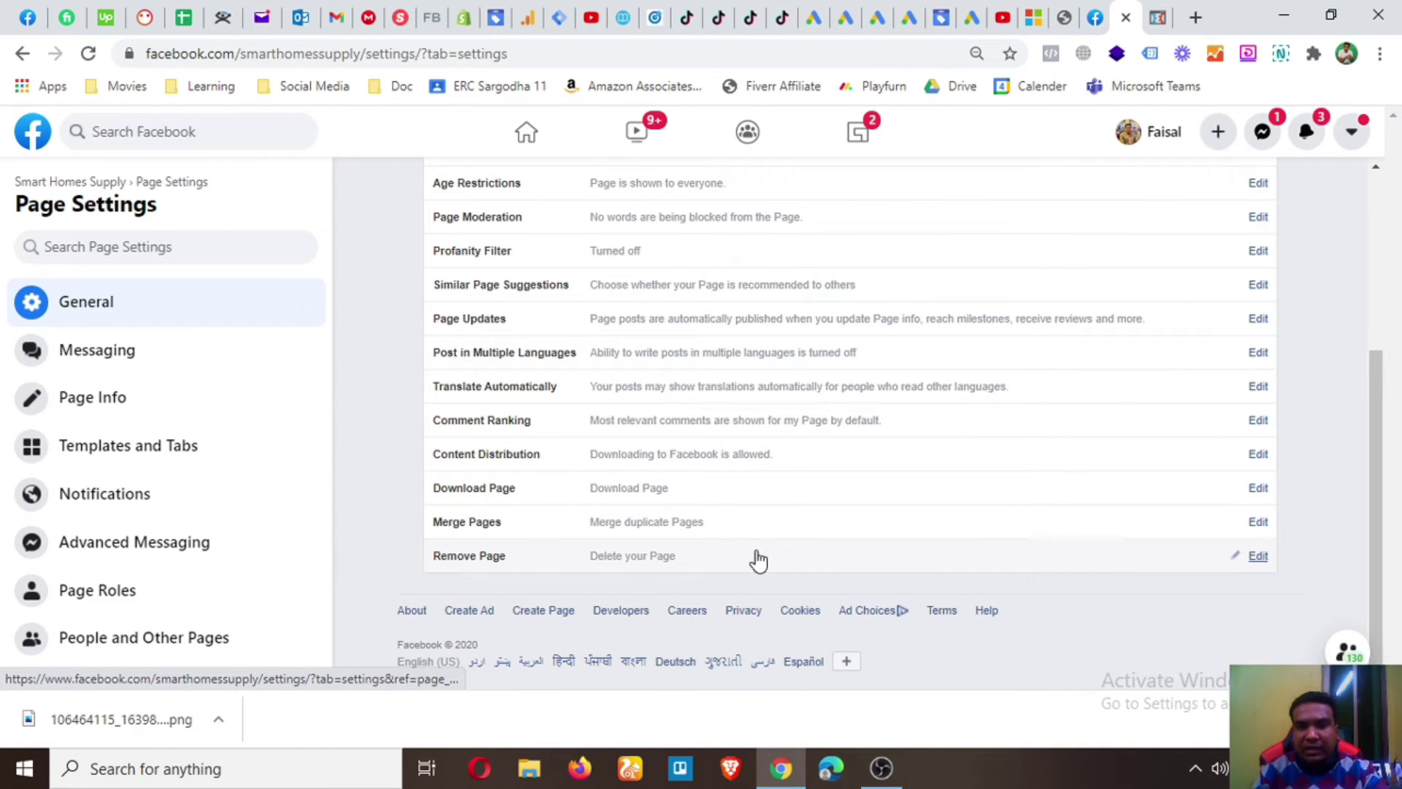
key("ctrl+plus")
key("ctrl+plus")
key("ctrl+plus")
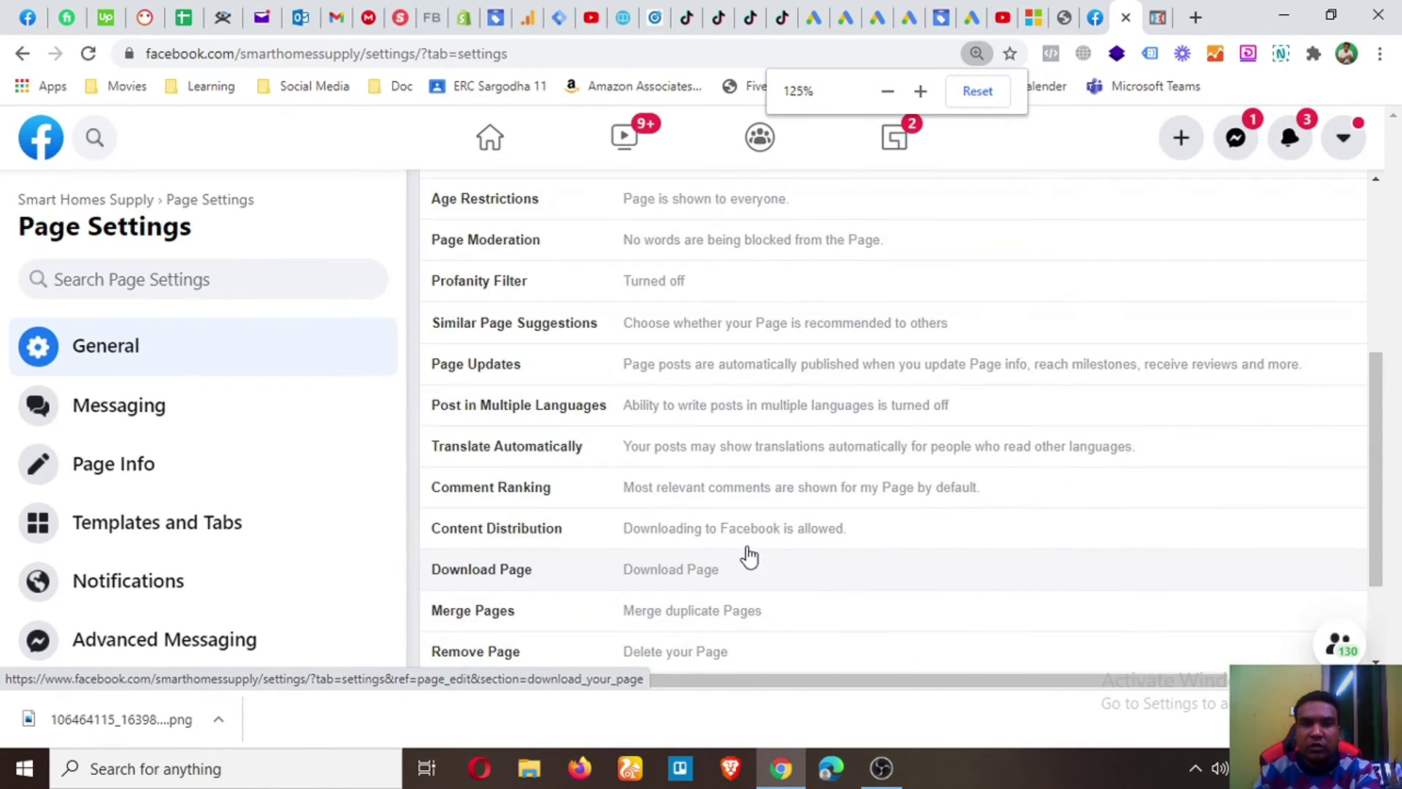
scroll(744, 522, "down", 1)
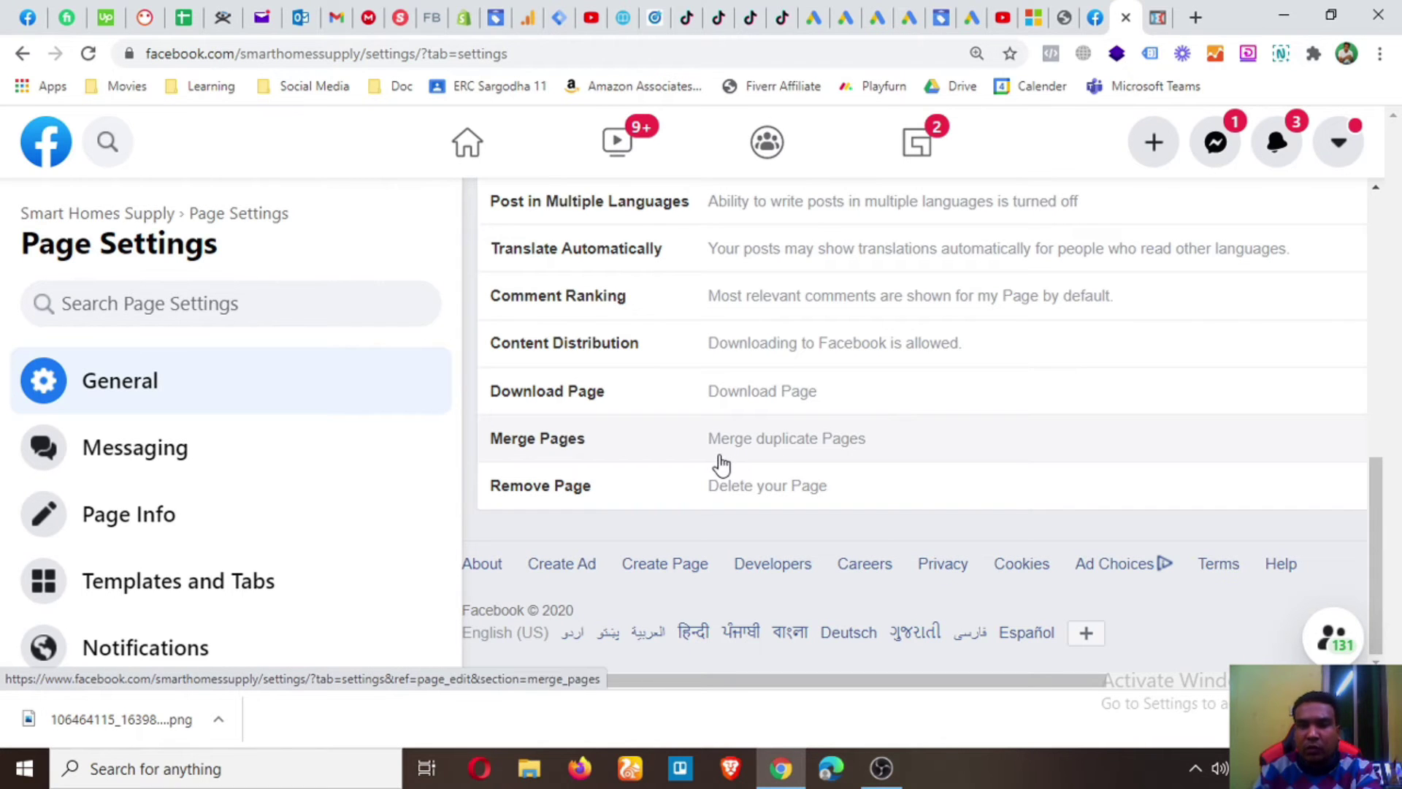
key("ctrl+minus")
key("ctrl+minus")
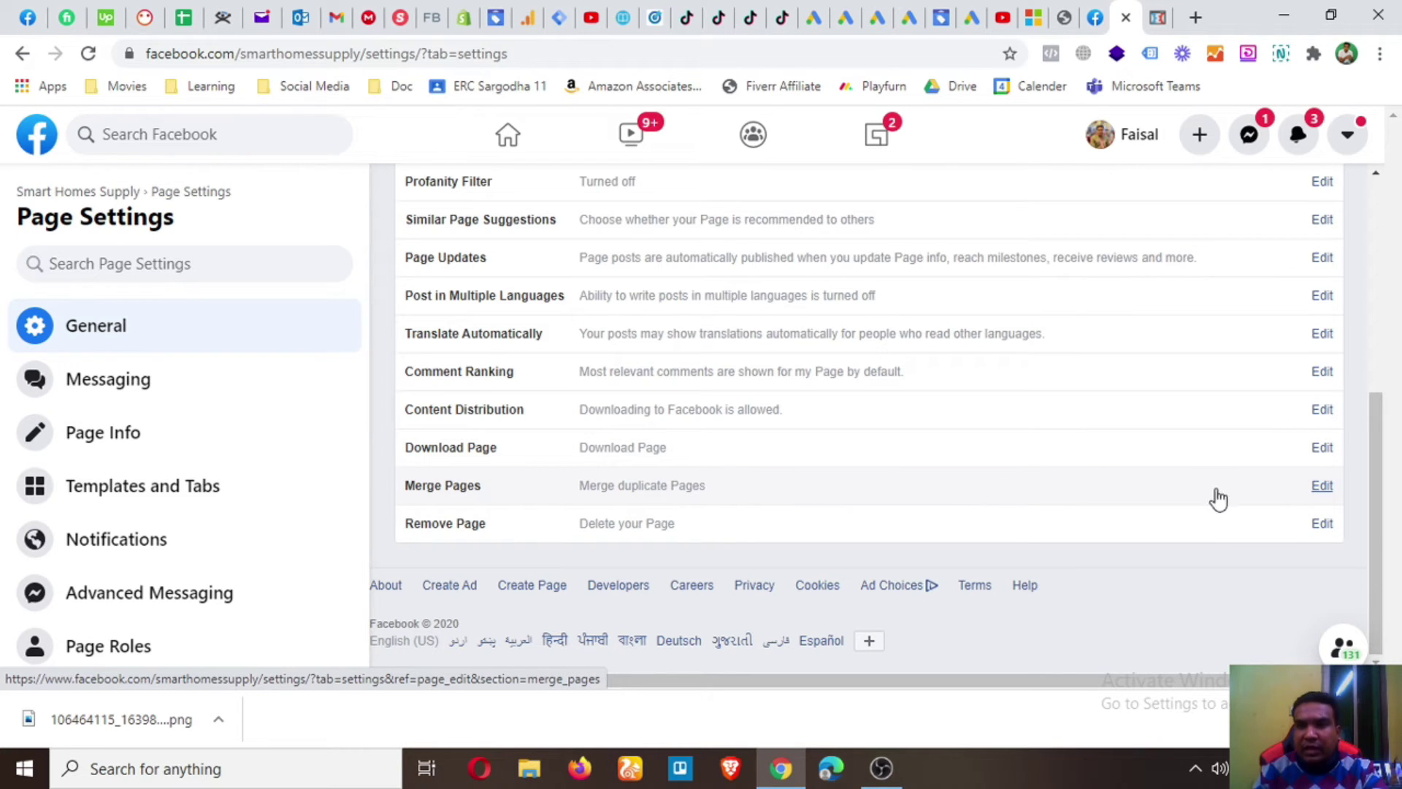
left_click(1315, 488)
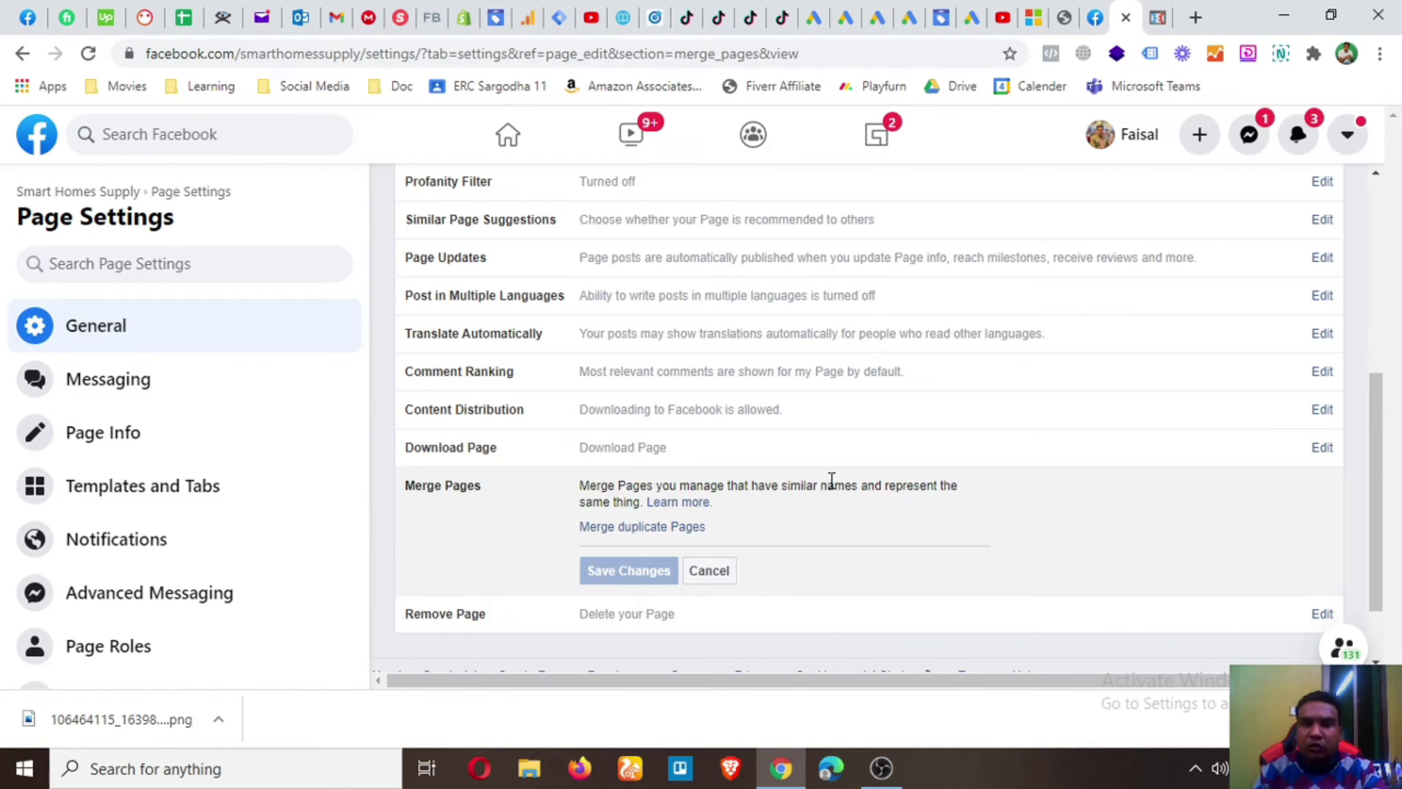
left_click(631, 528)
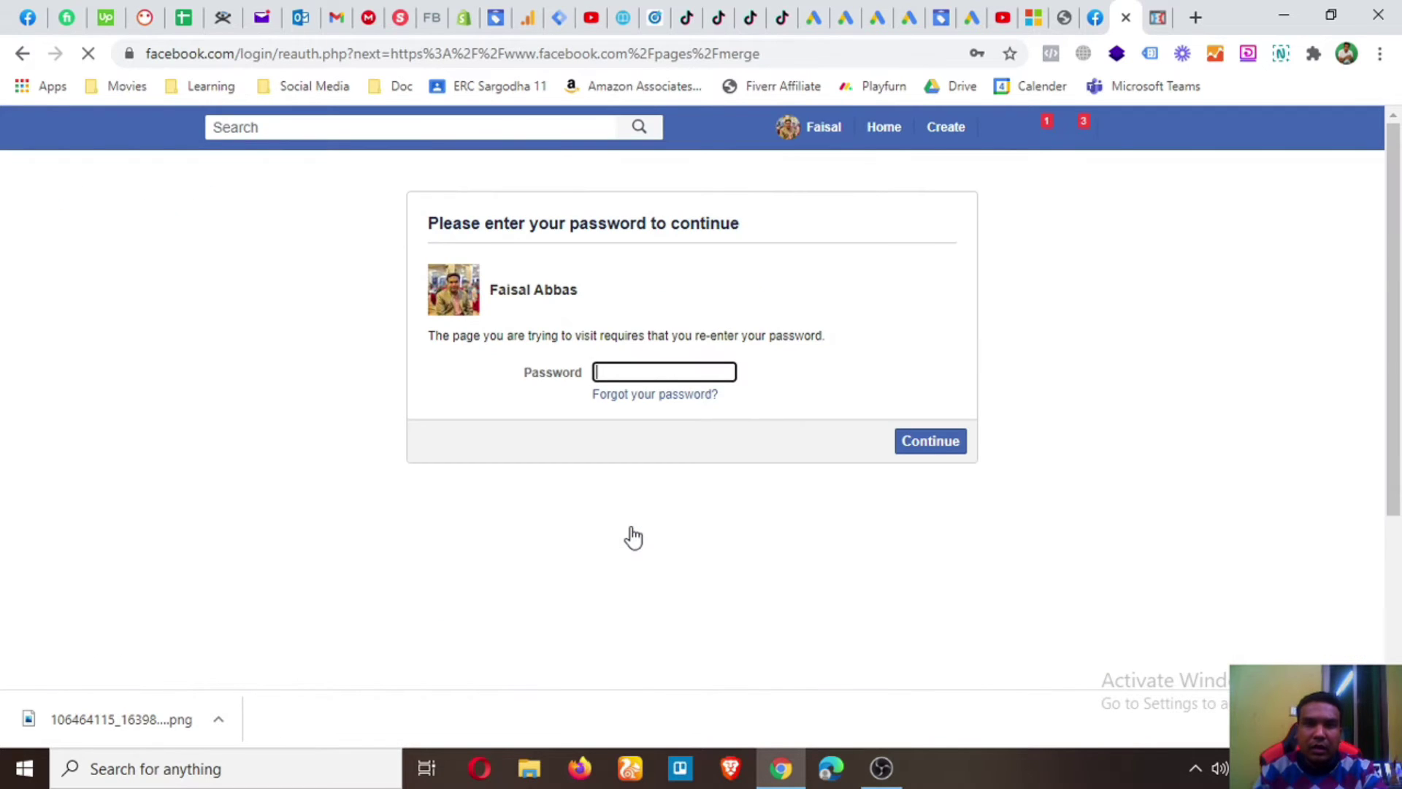
Step: Re-enter the account password from the saved login and continue to the duplicate Pages merge request
left_click(661, 373)
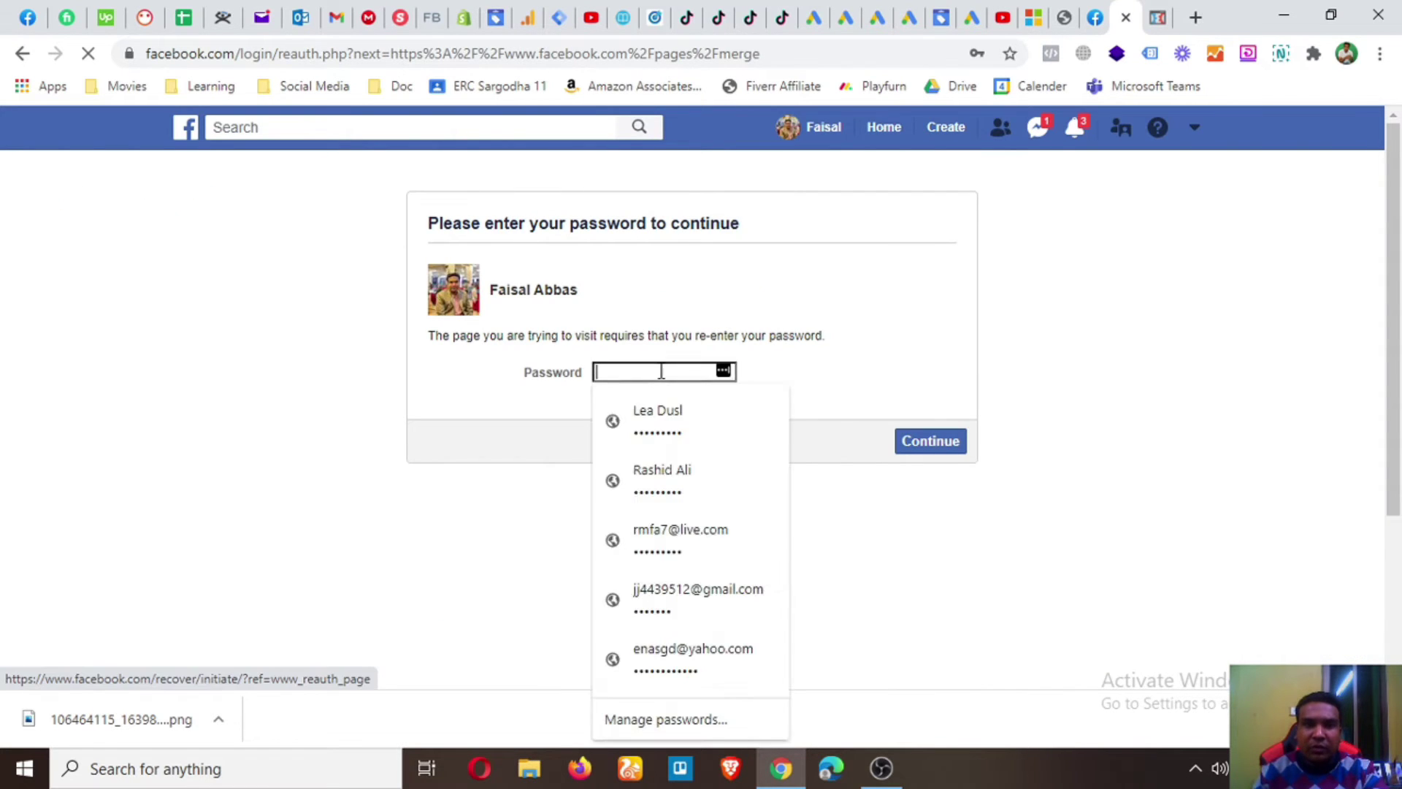
left_click(687, 539)
left_click(915, 448)
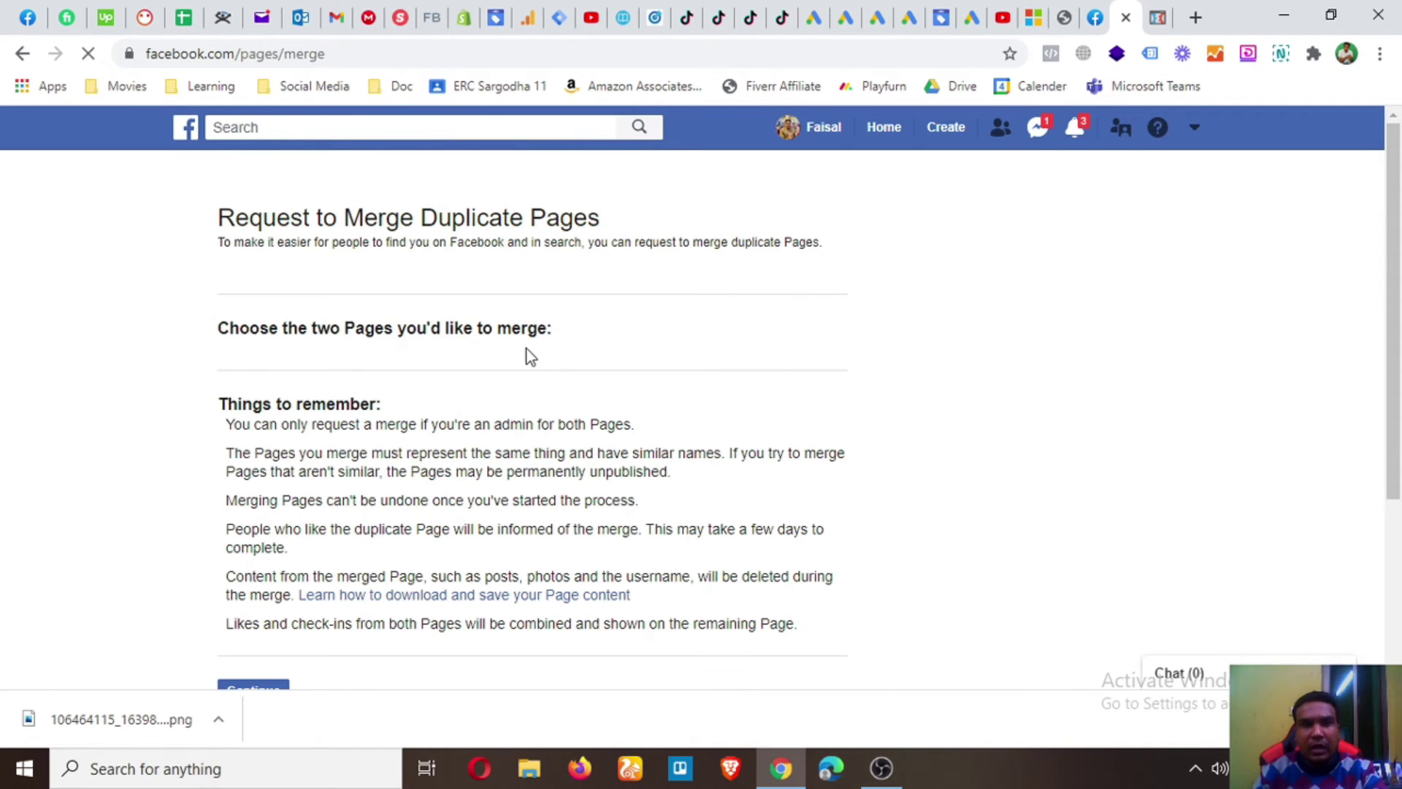
Step: Choose the two Smart Homes Supply pages, one with the black logo and one with the white logo, as the Pages to merge
scroll(523, 351, "down", 1)
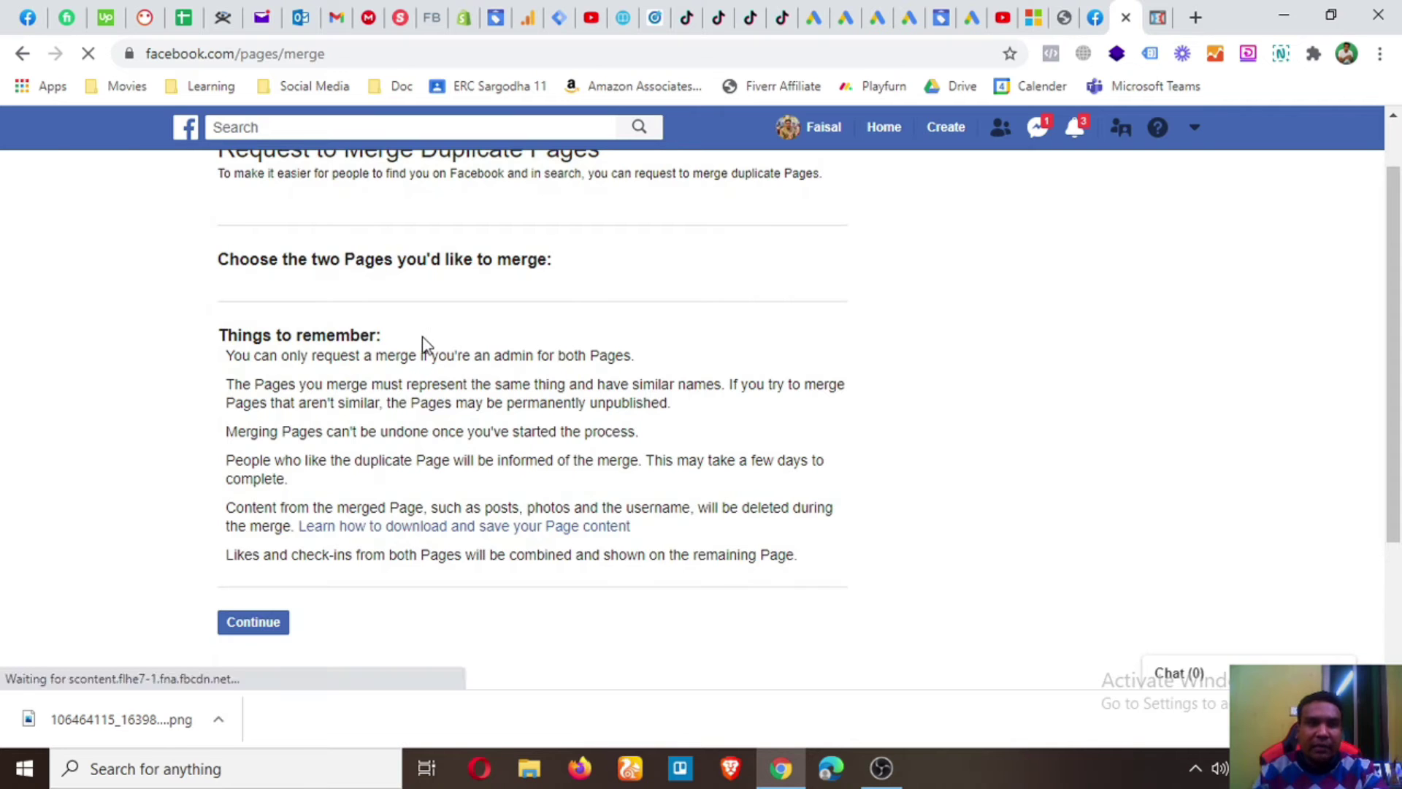
scroll(424, 343, "down", 1)
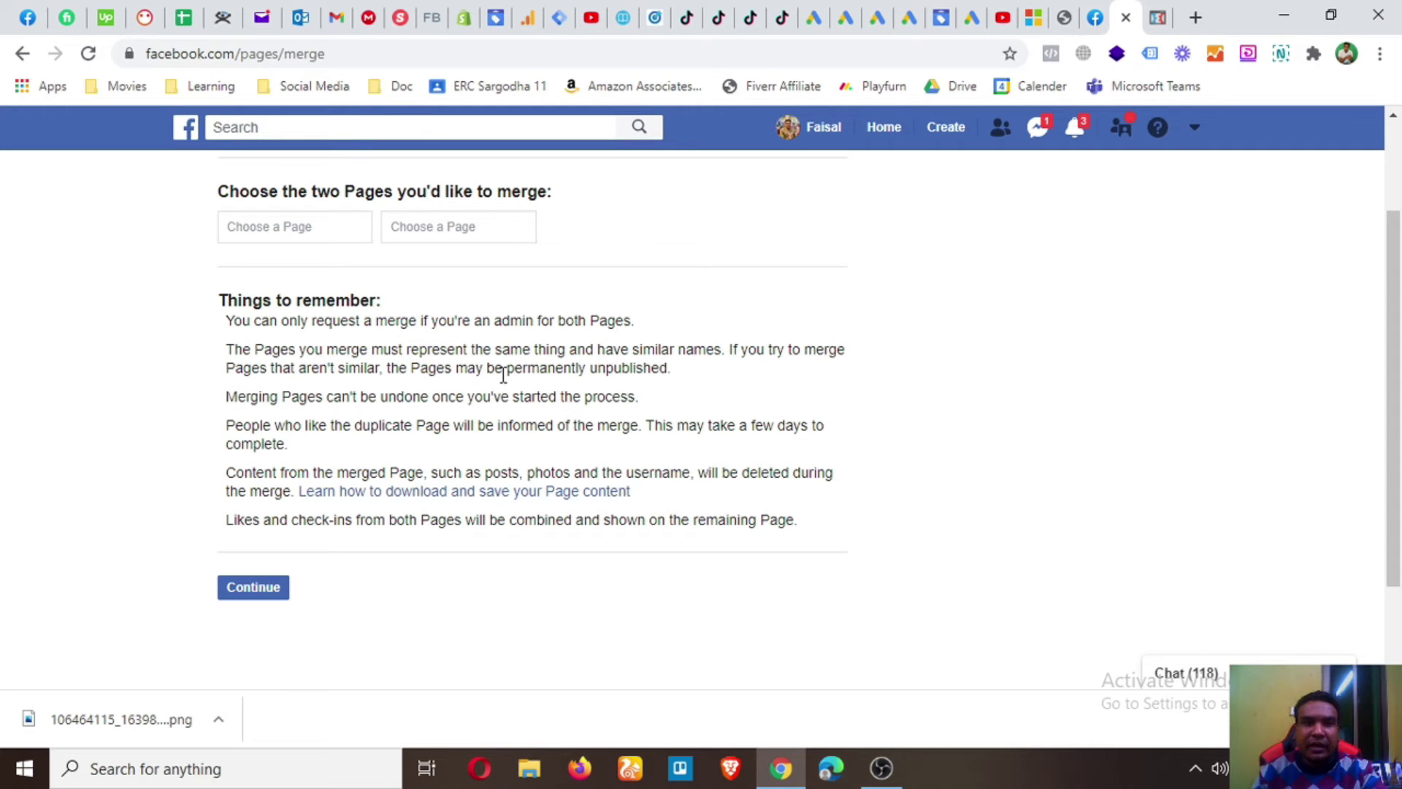
left_click_drag(509, 370, 656, 368)
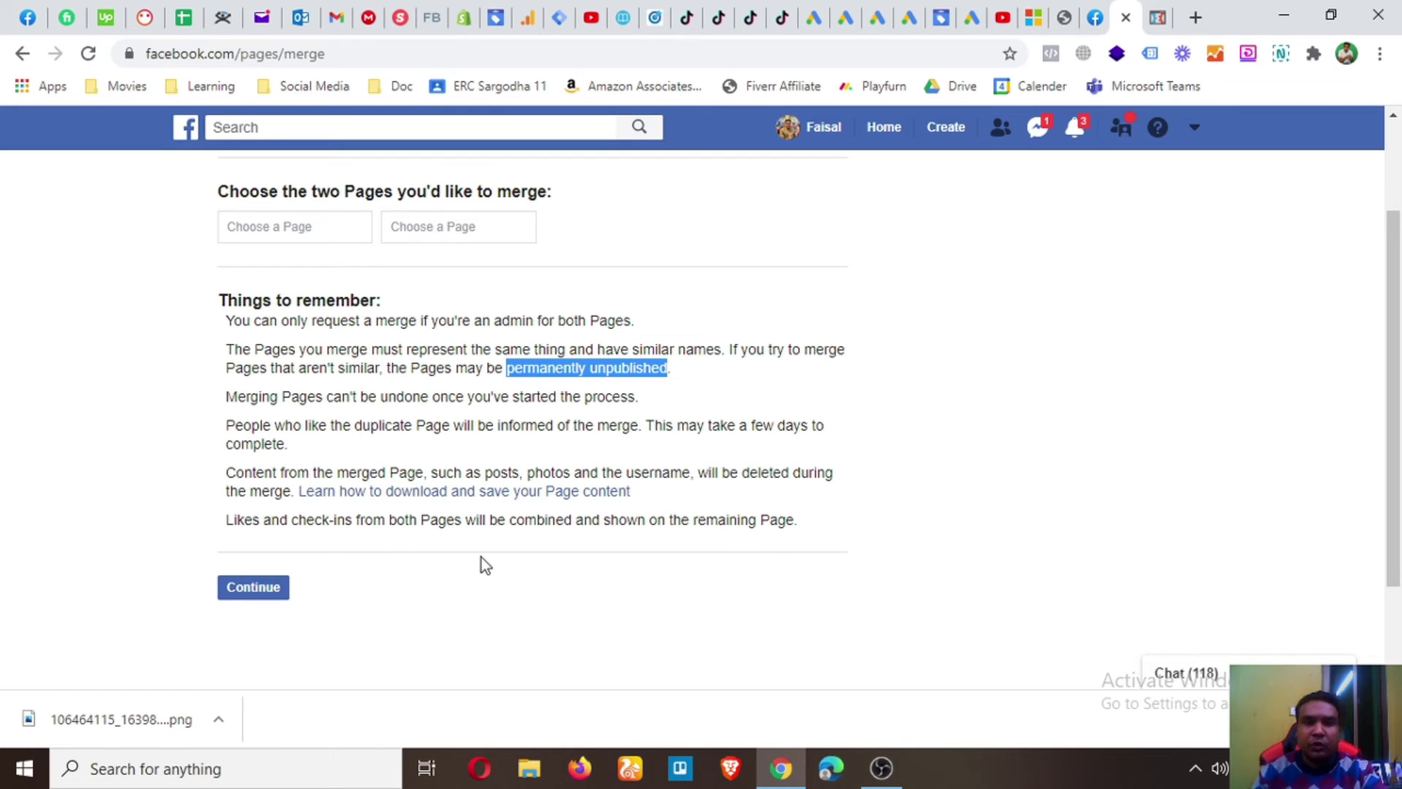
left_click(325, 235)
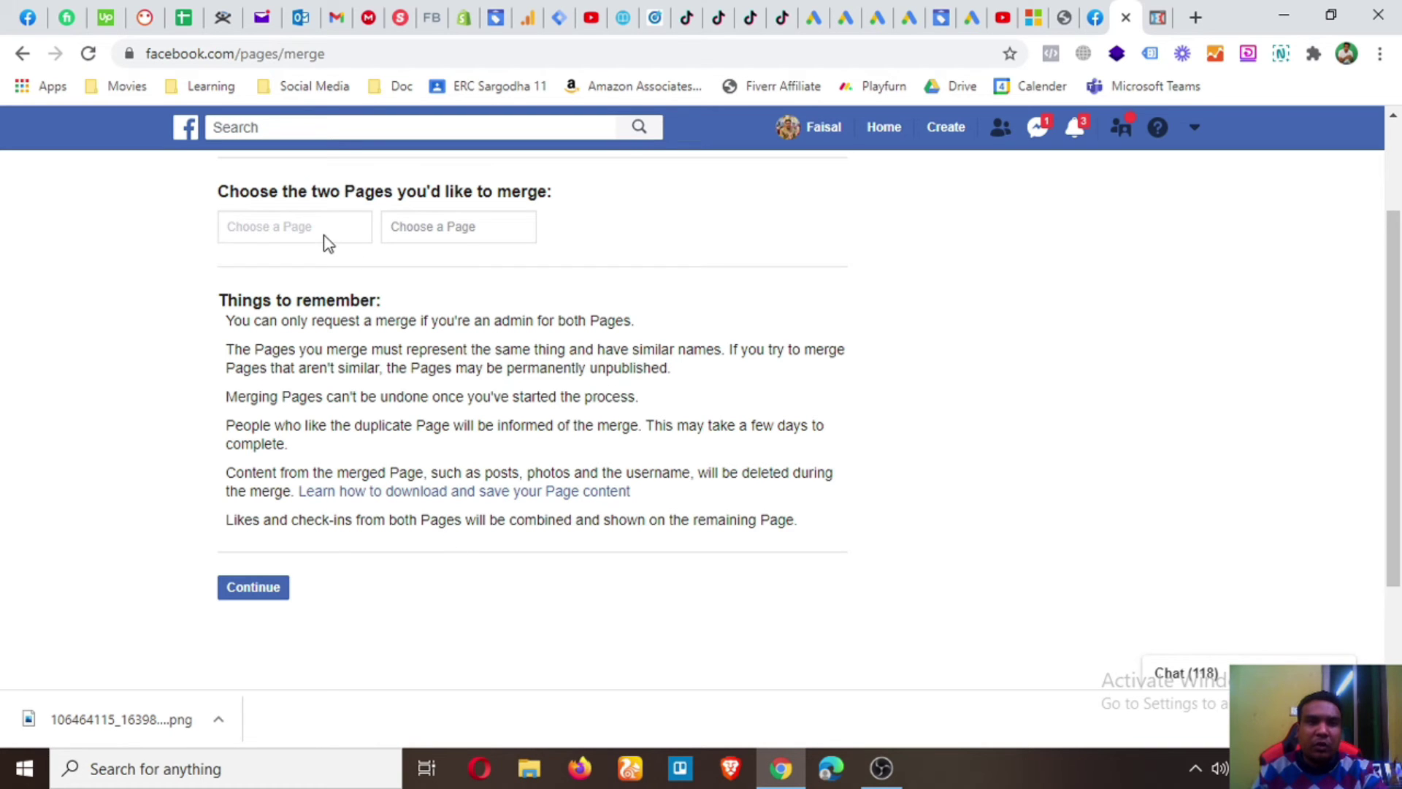
type("sm")
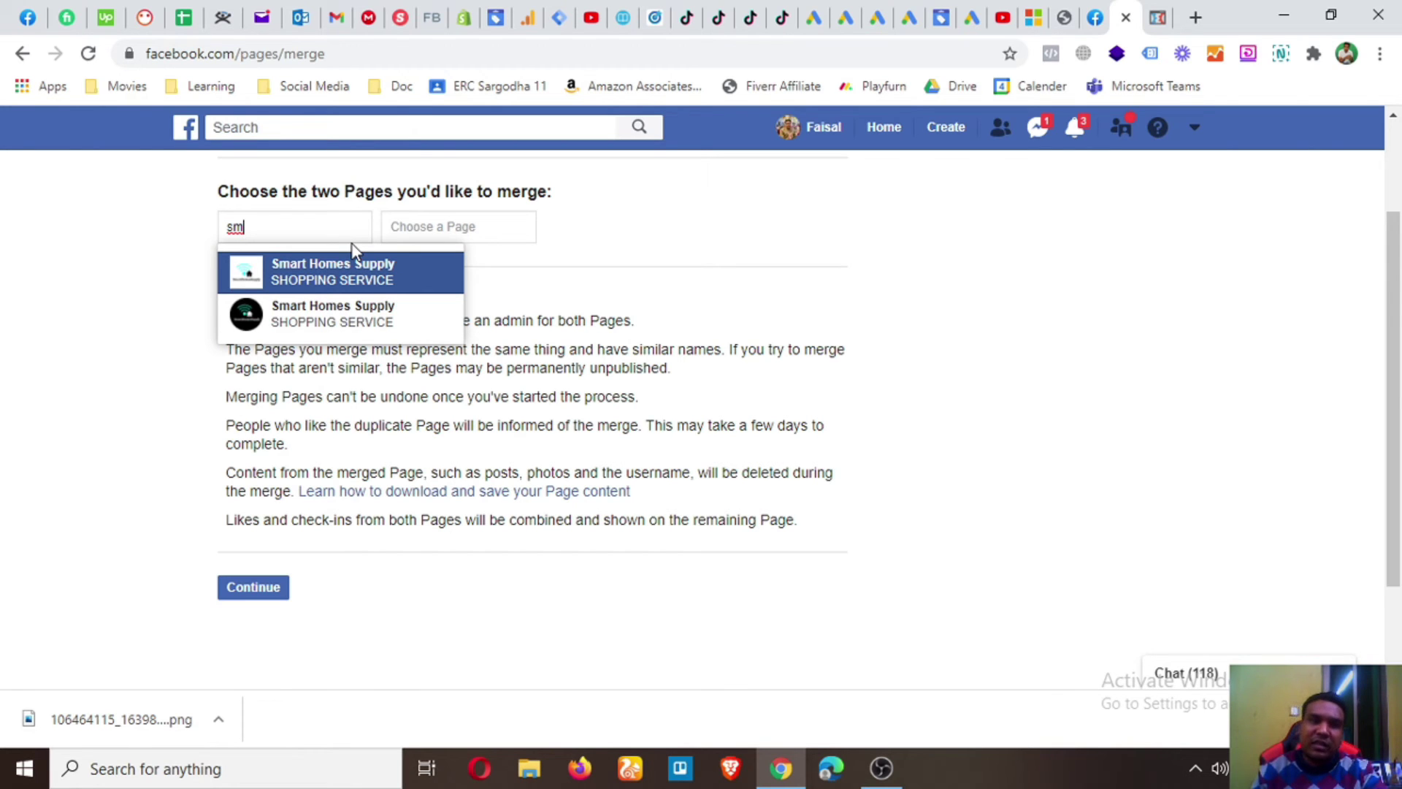
left_click(346, 321)
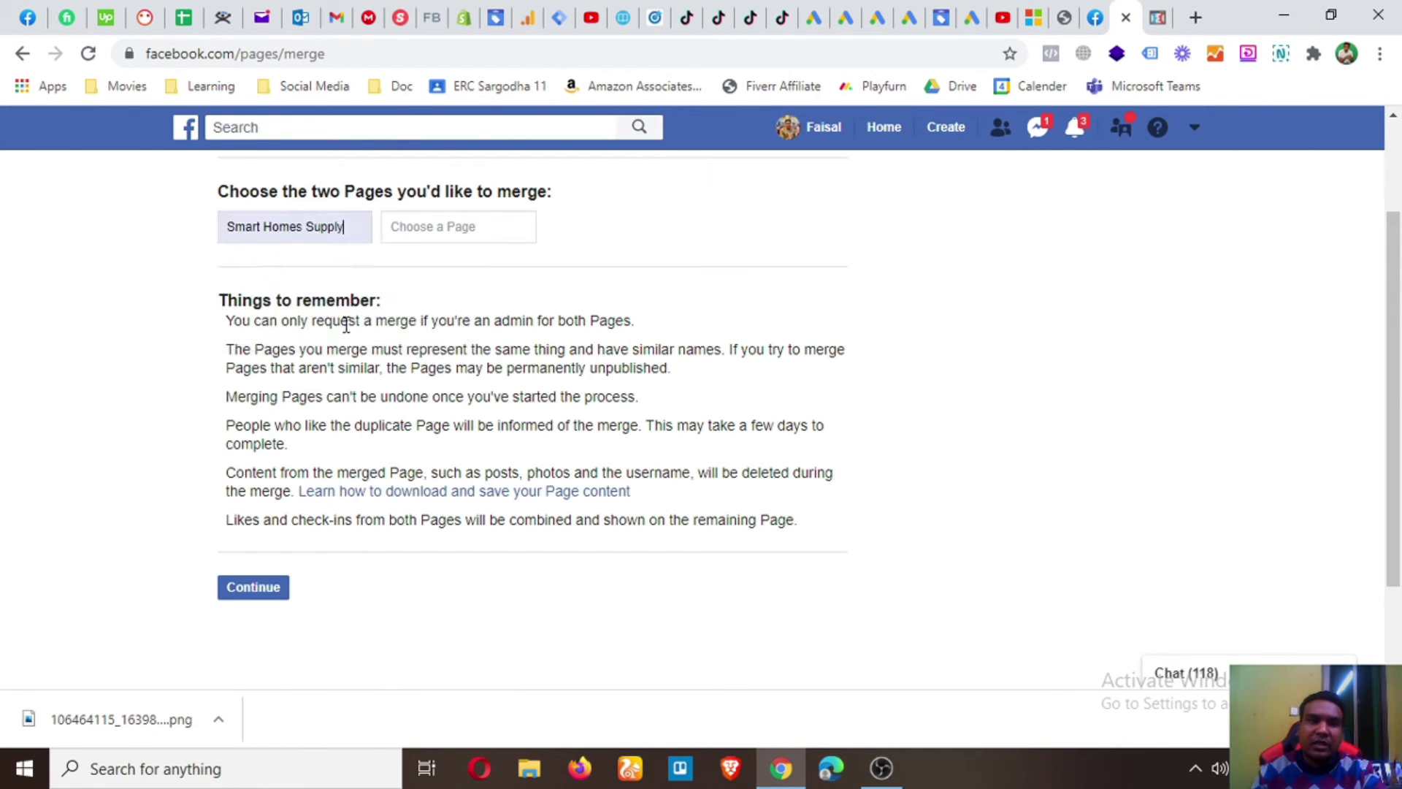
left_click(457, 224)
type("sm")
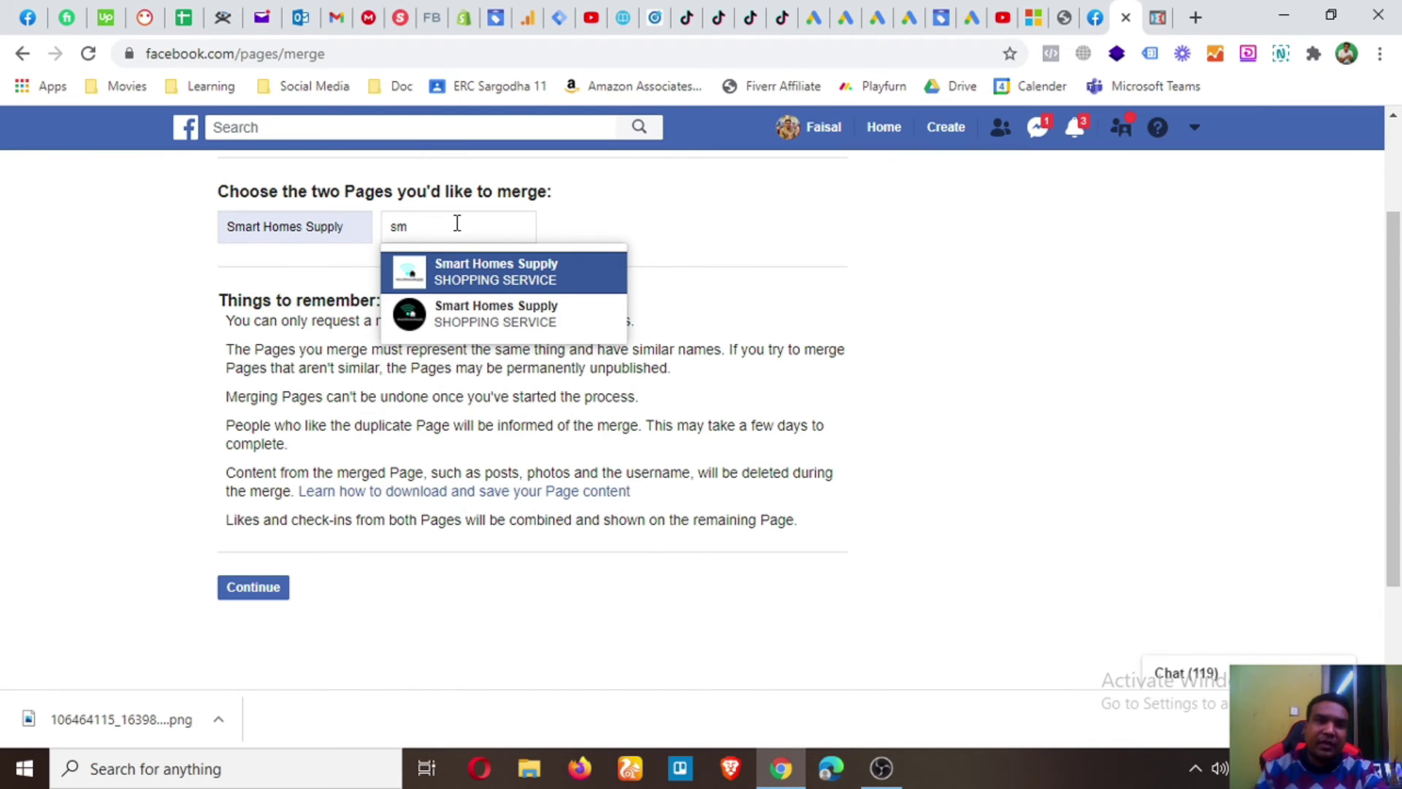
left_click(495, 313)
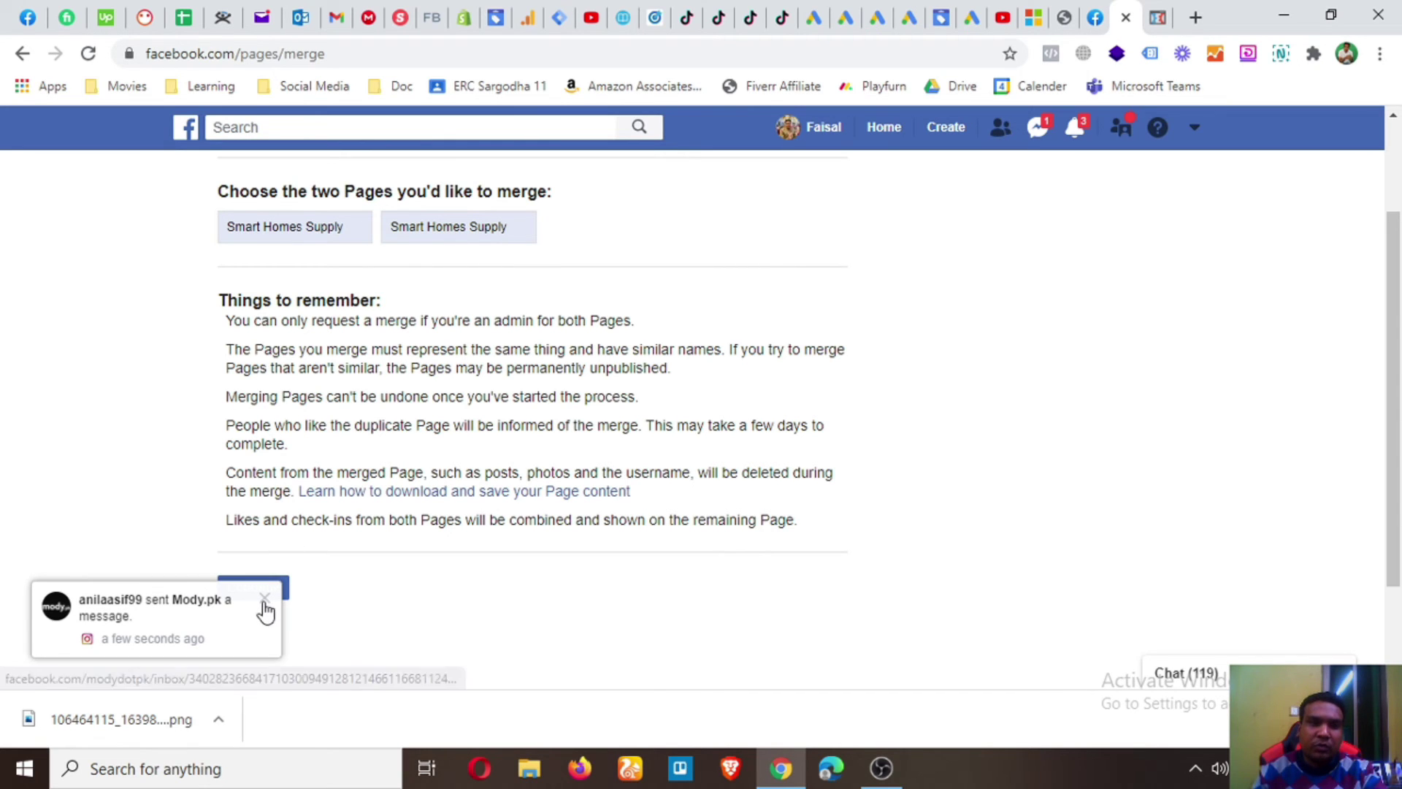
Step: Continue the merge request and select the Smart Homes Supply page with 122 likes as the Page to keep
left_click(264, 599)
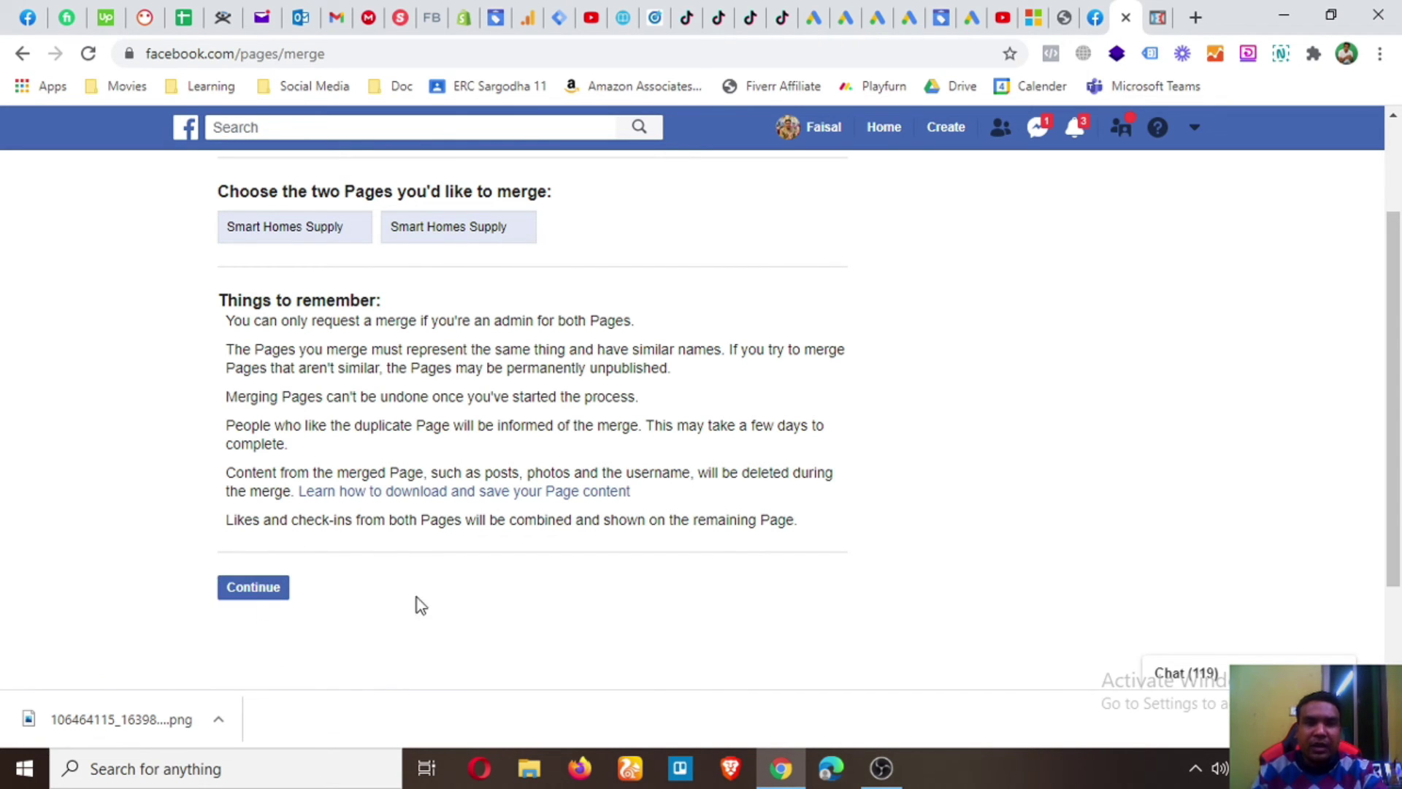
left_click(255, 601)
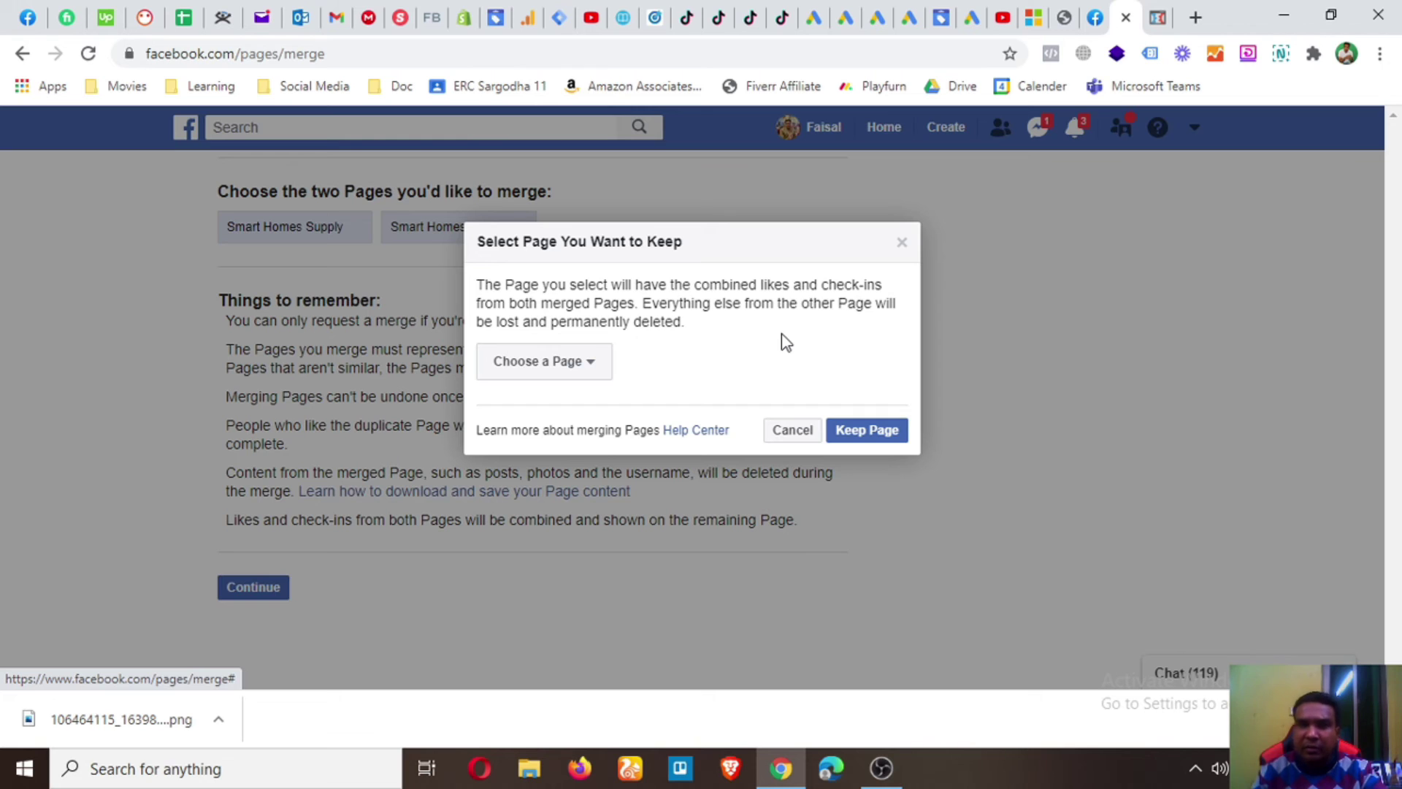
left_click(591, 379)
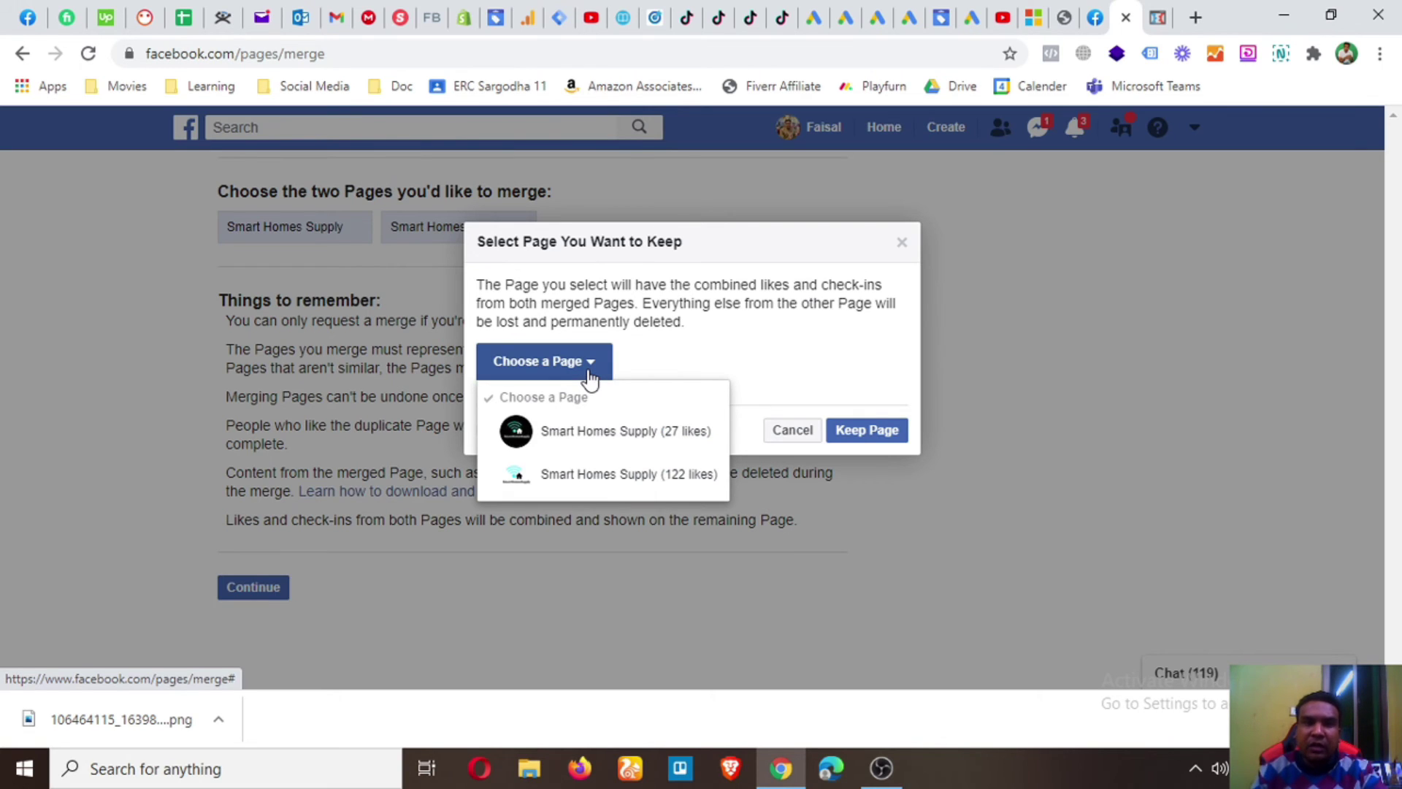
left_click(606, 479)
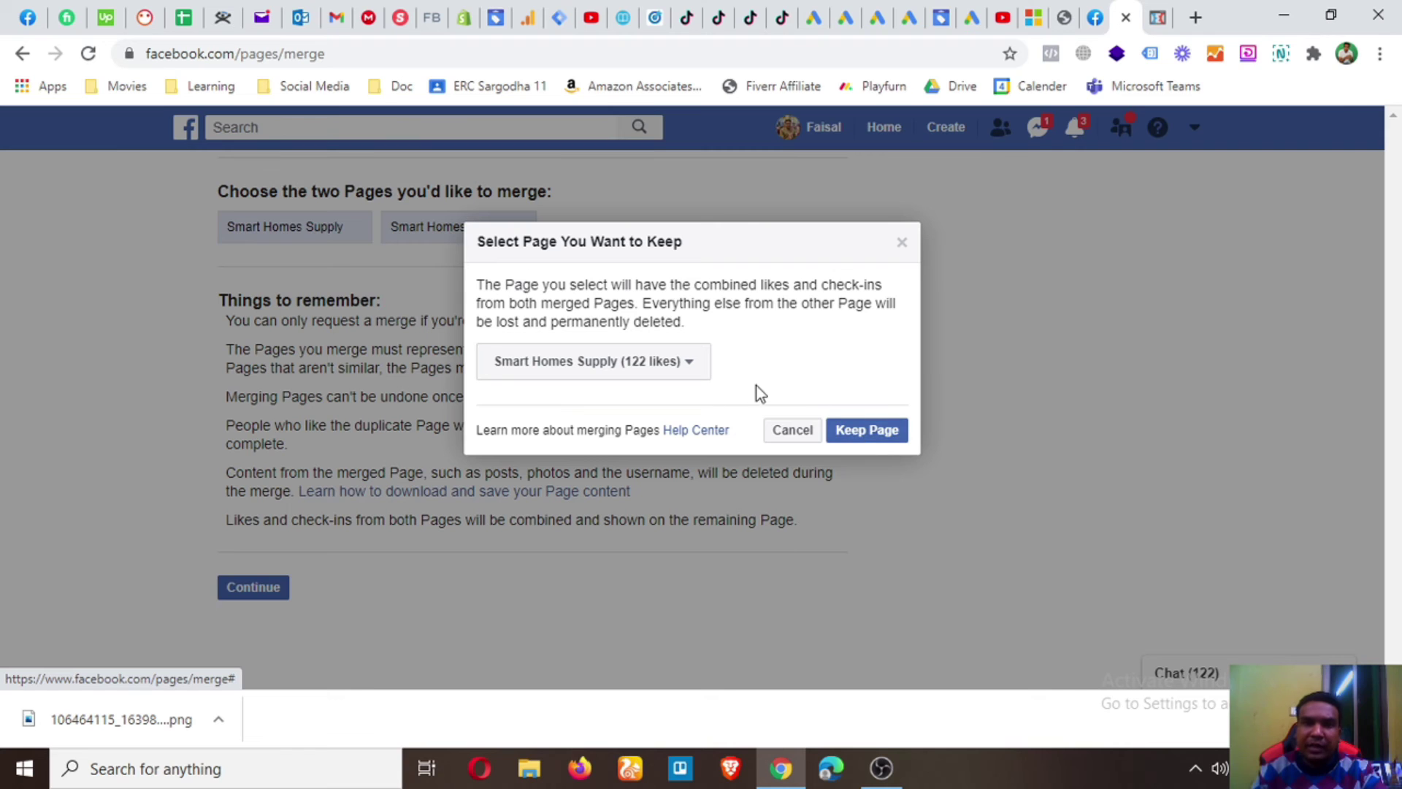
left_click(869, 431)
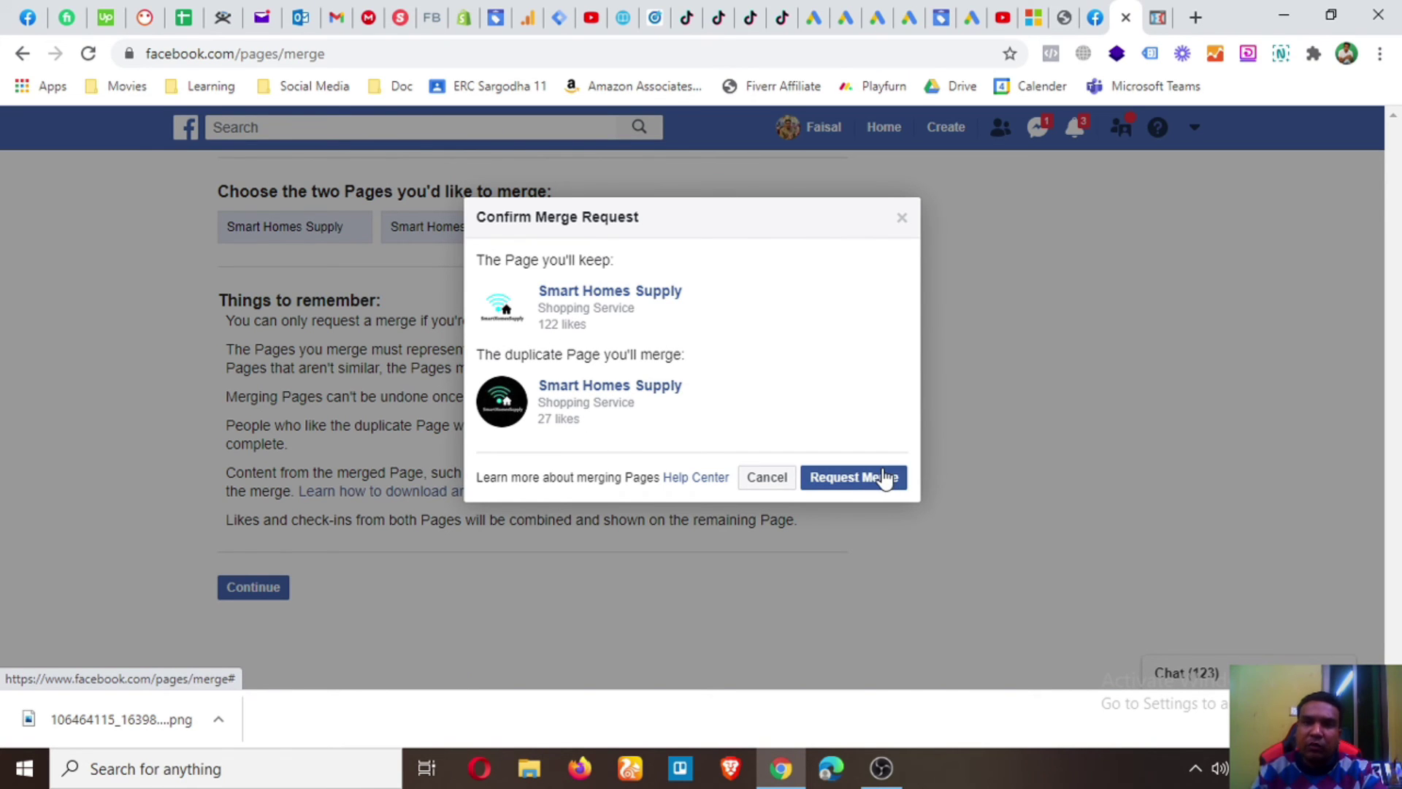
Step: Check the page info of the white-logo Smart Homes Supply page against the page marked for keeping in the merge request
left_click(1095, 17)
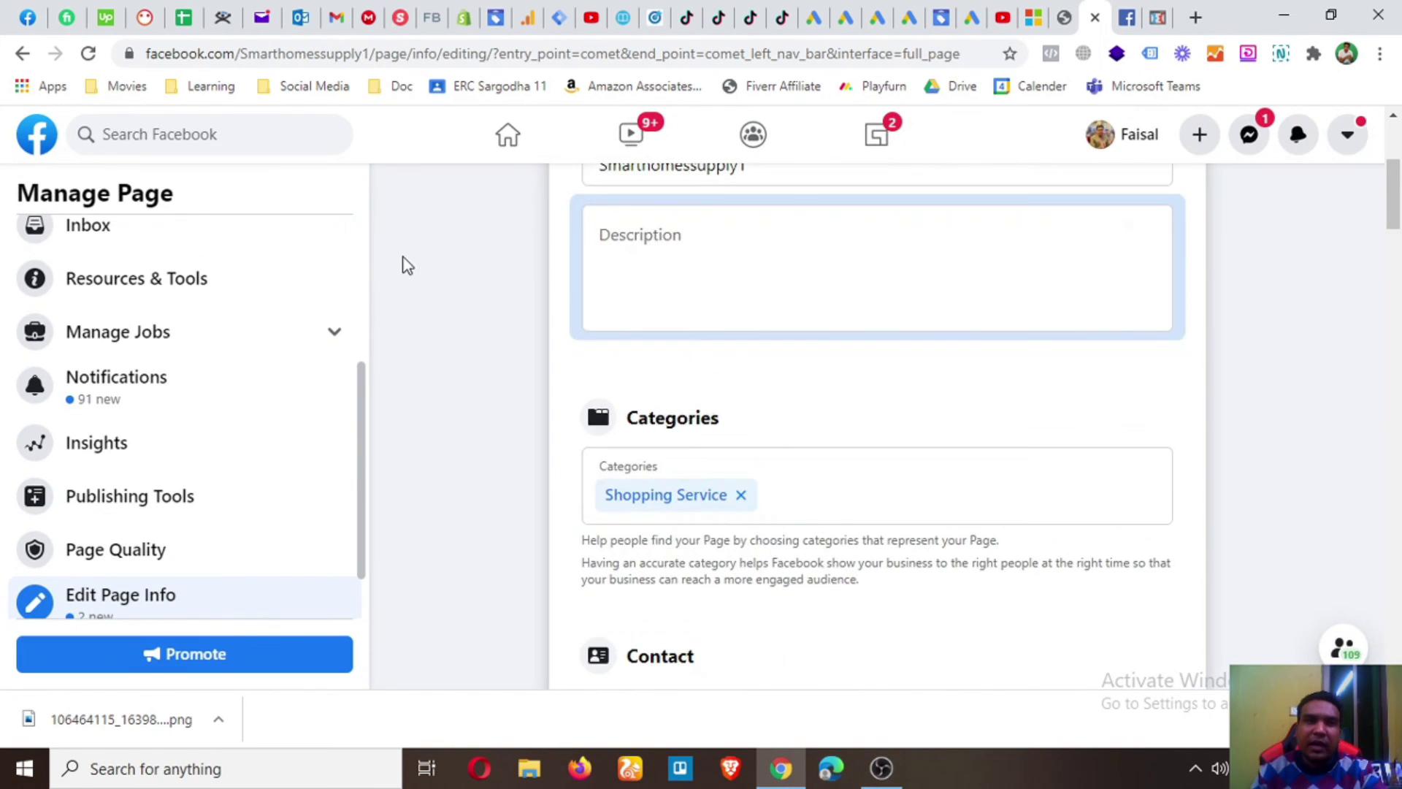
scroll(403, 262, "up", 4)
scroll(138, 263, "up", 4)
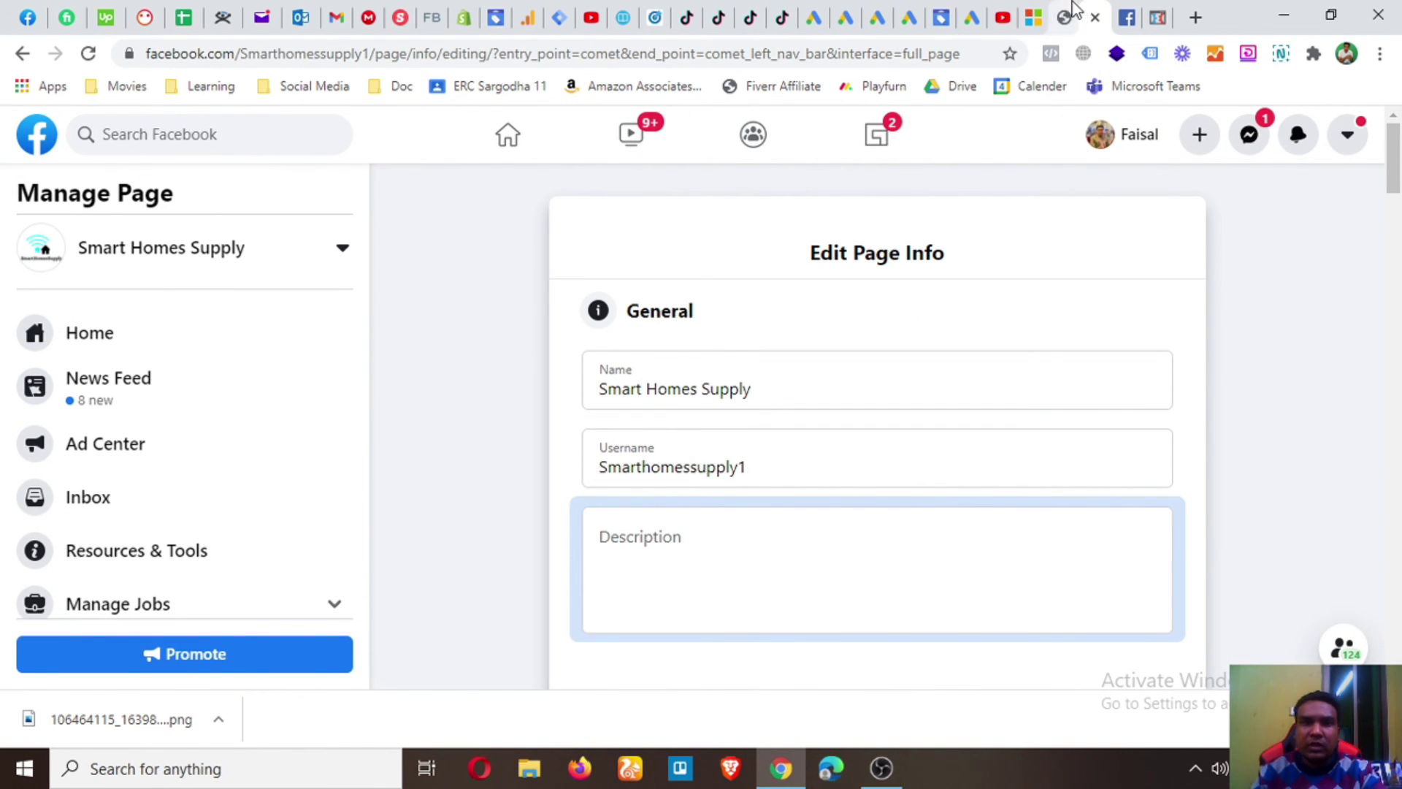
left_click(1033, 16)
left_click(1065, 17)
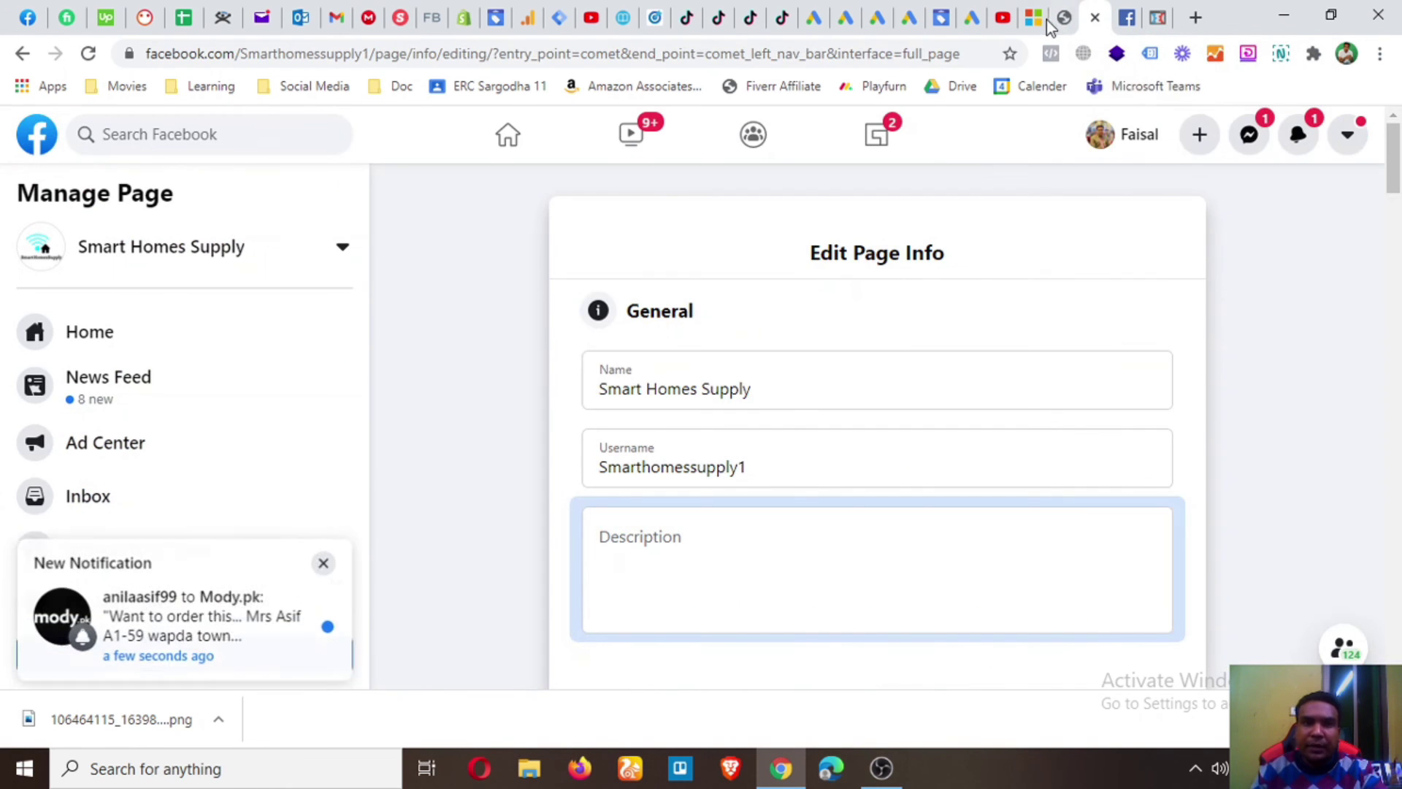
left_click(1132, 17)
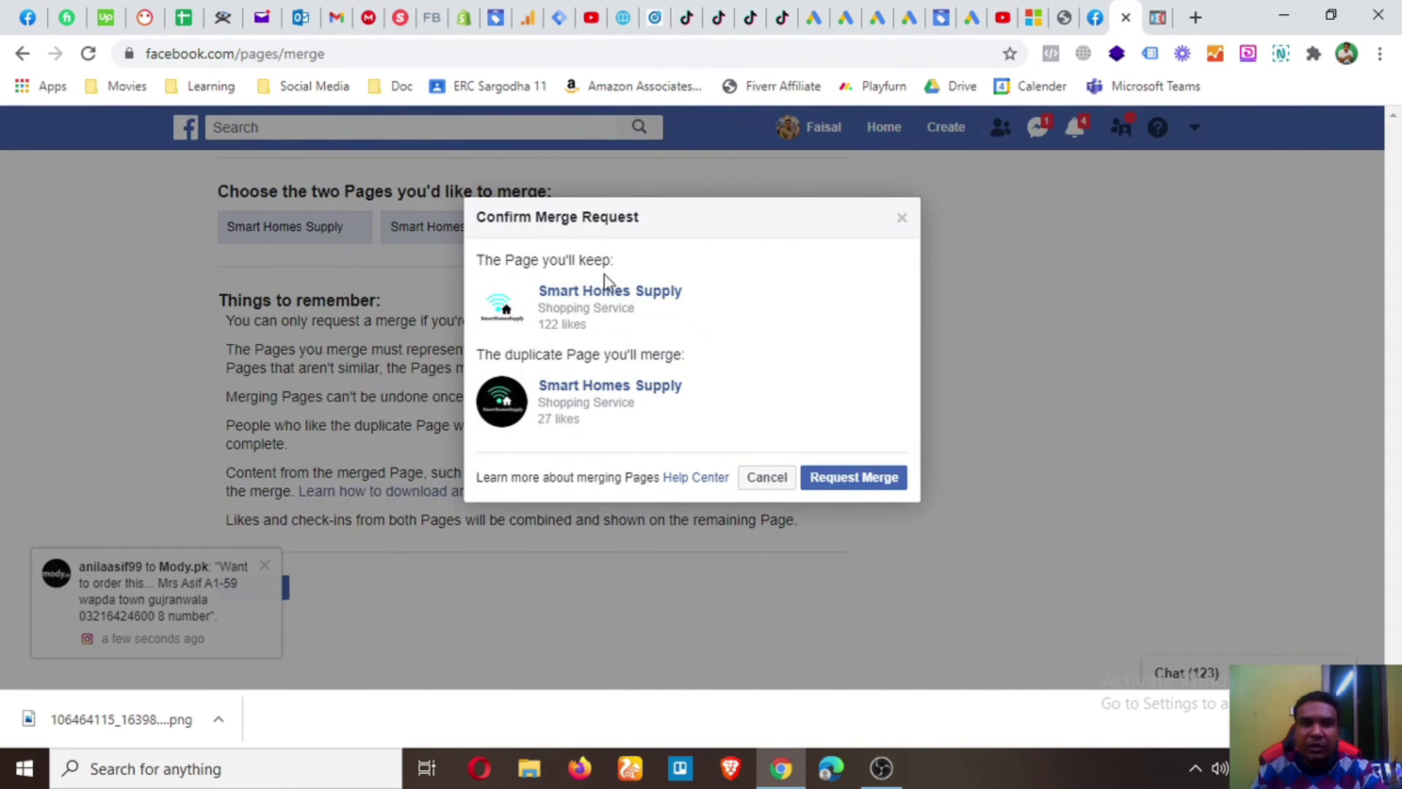
mouse_move(640, 287)
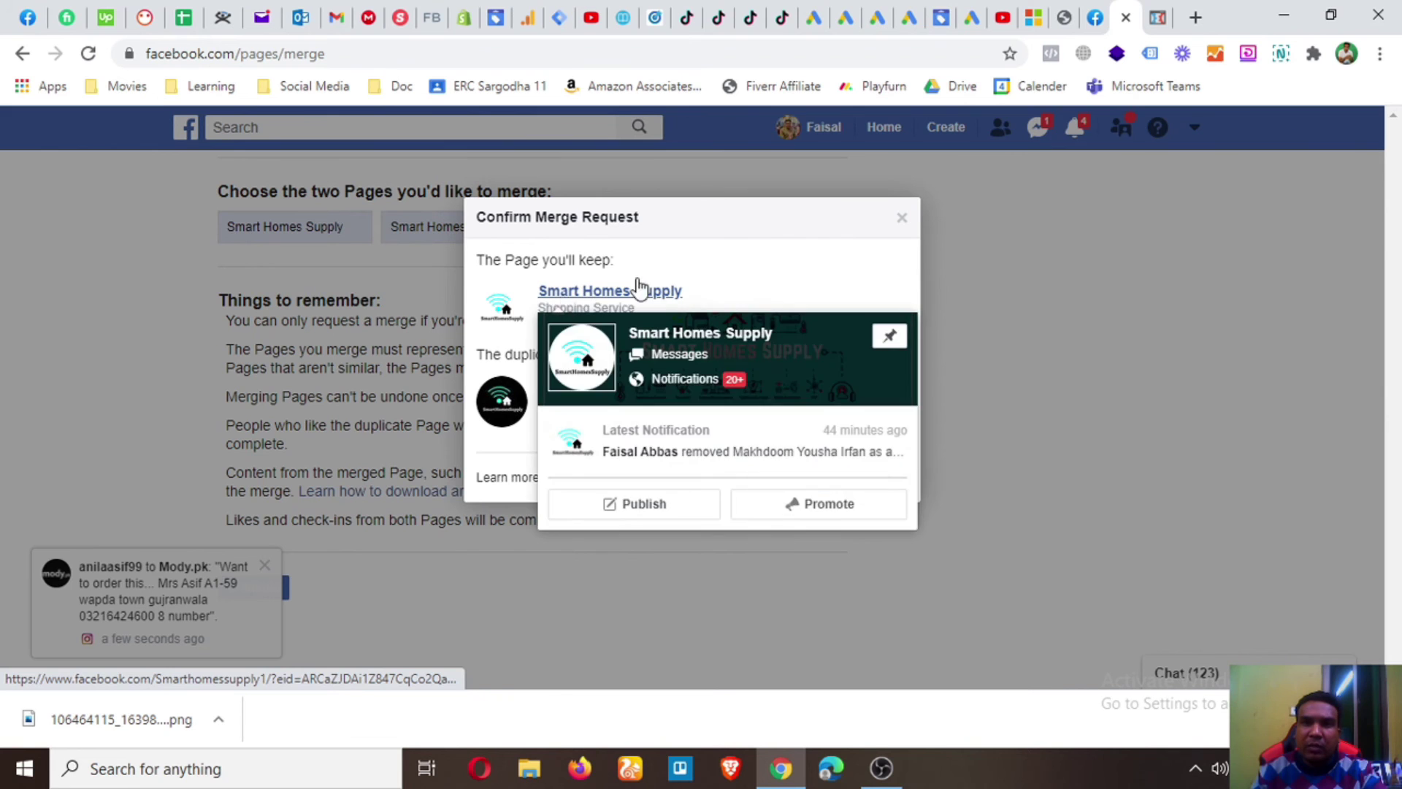
left_click(1096, 17)
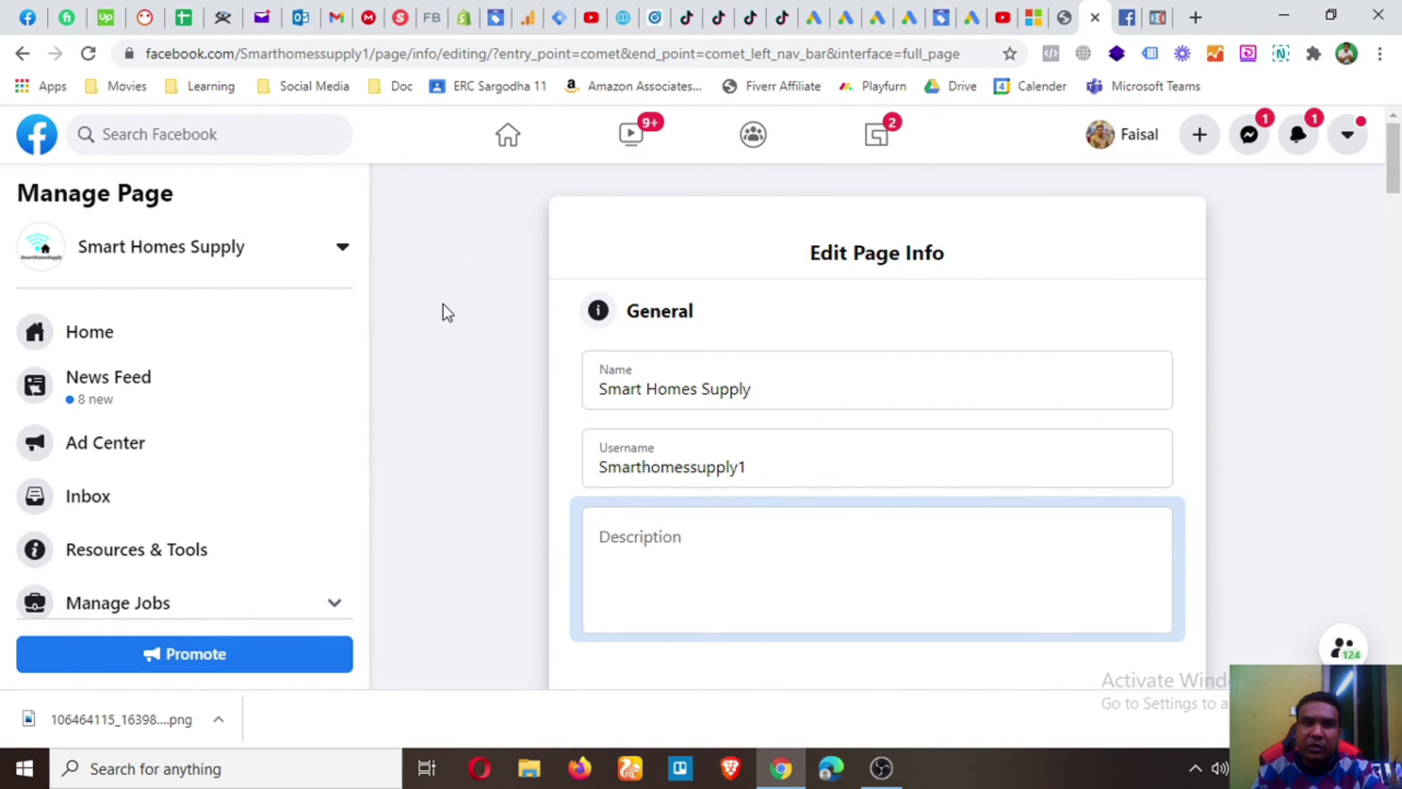
left_click(1130, 18)
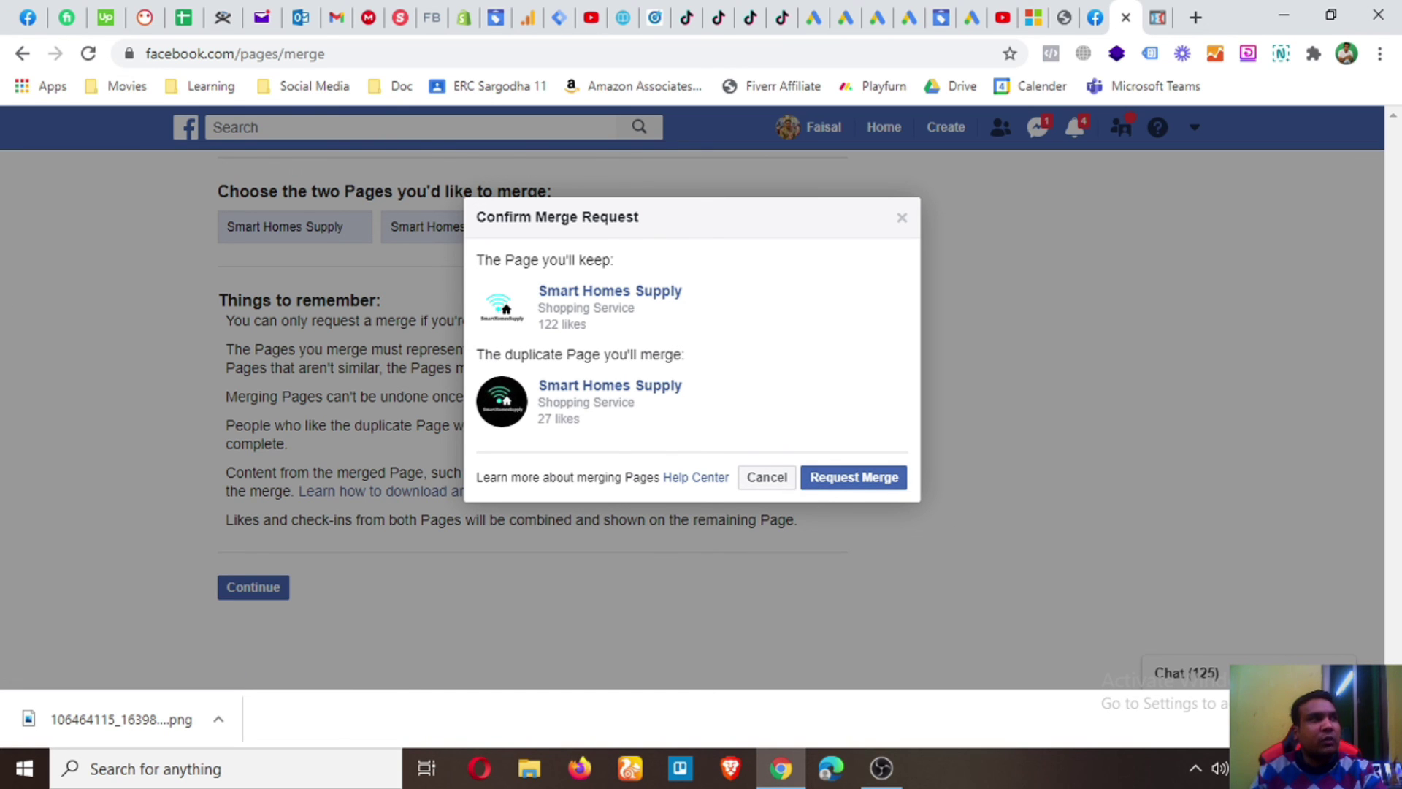
key("alt+Tab")
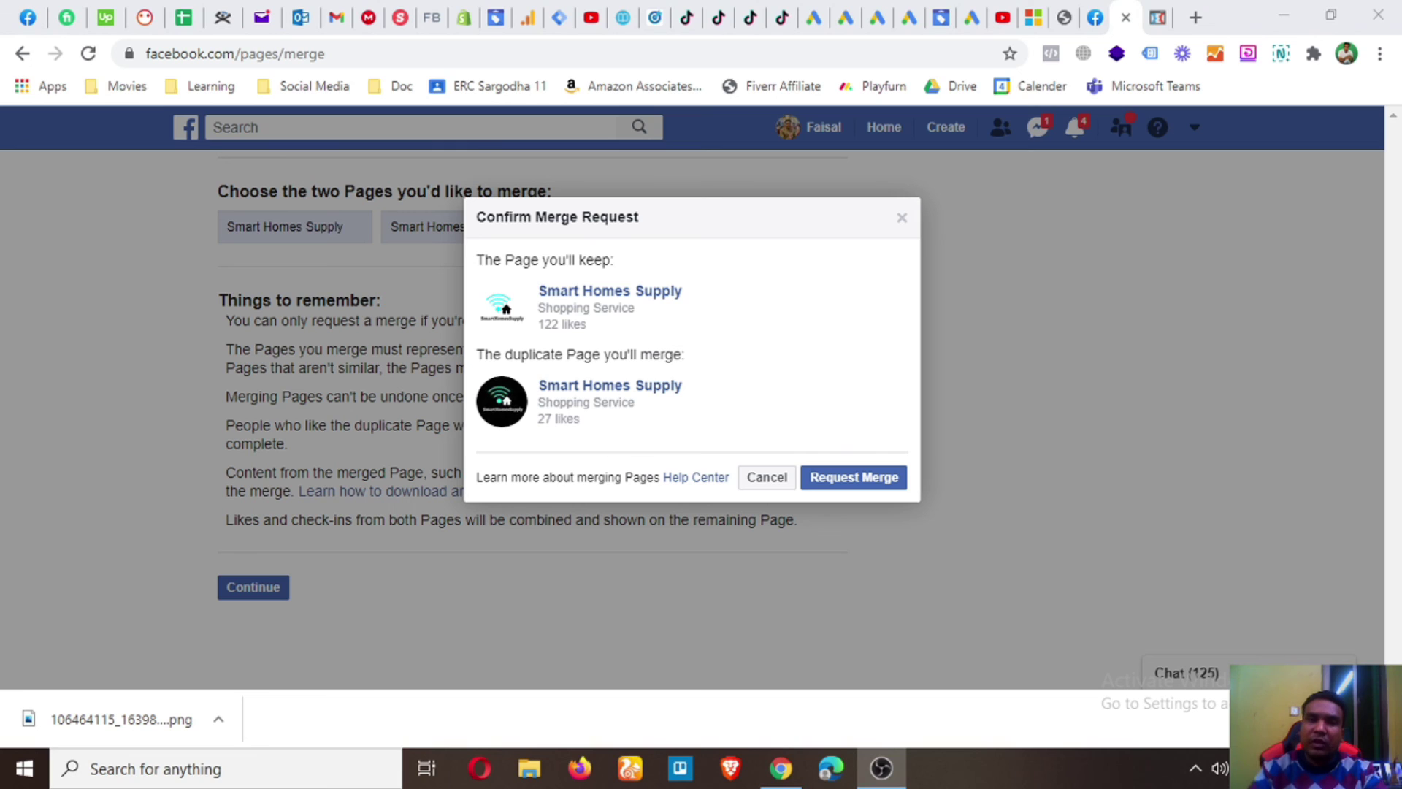